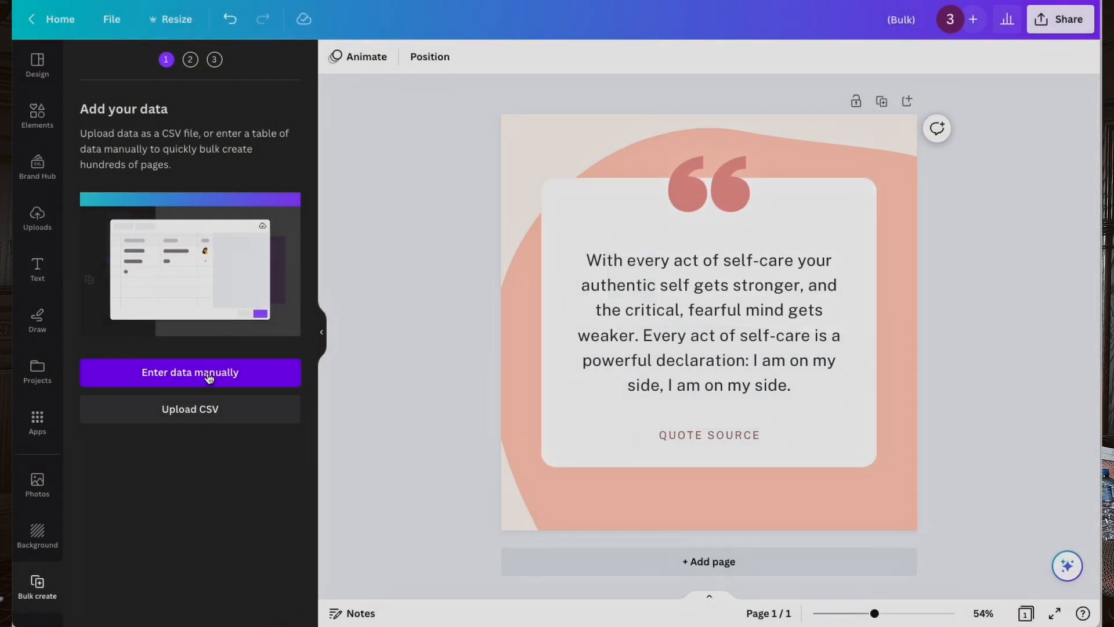
- Start entering bulk data manually, replacing the sample table with an empty one that has four text columns
left_click(209, 381)
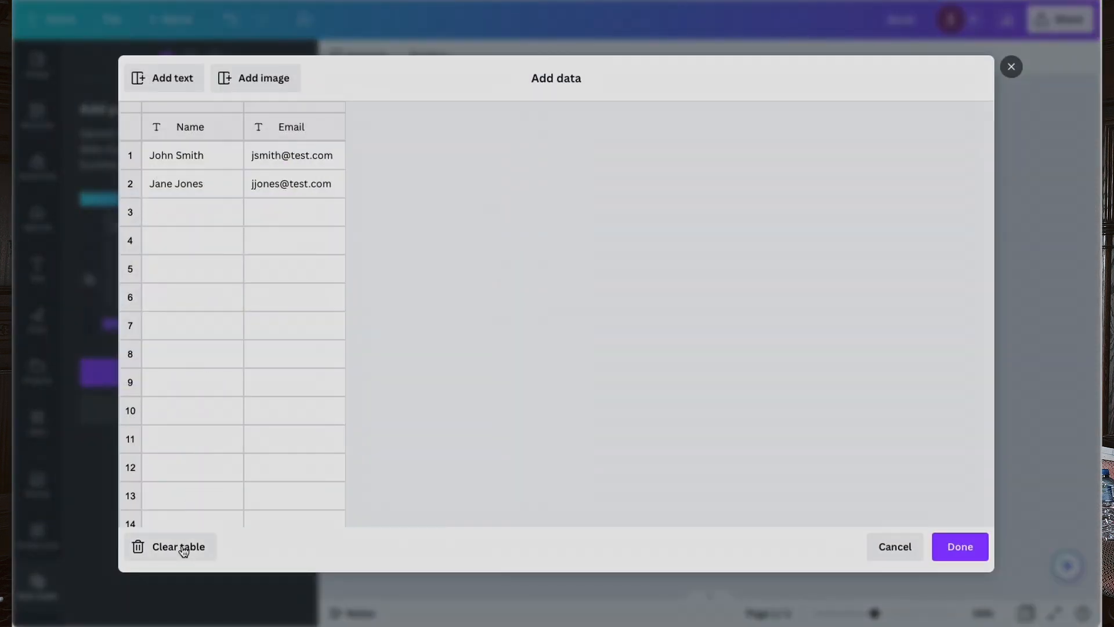
left_click(183, 552)
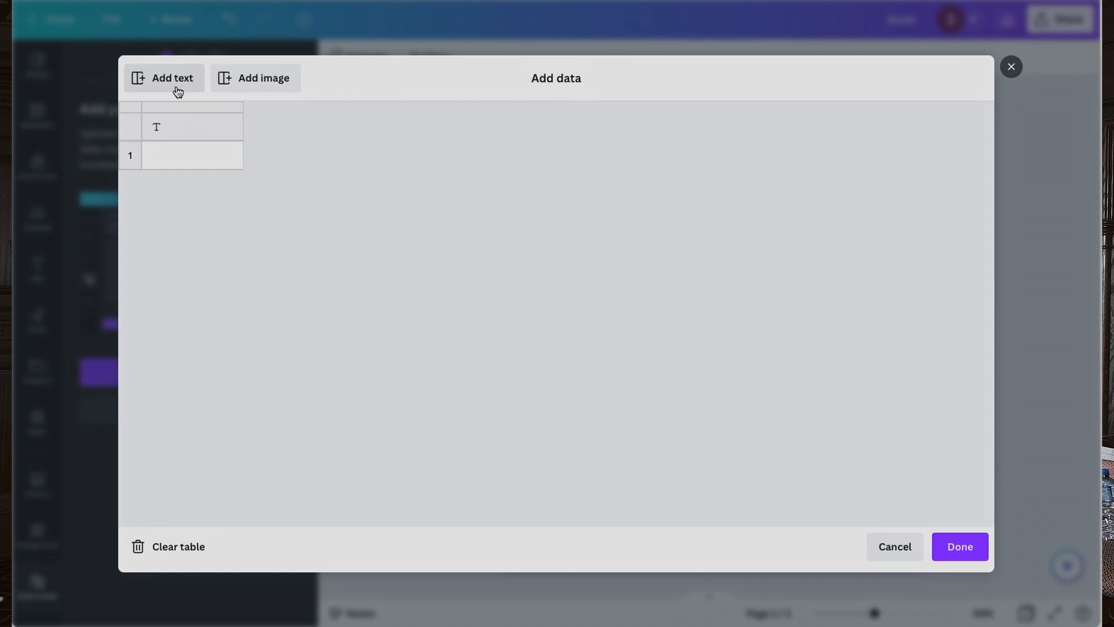
left_click(177, 91)
left_click(177, 91)
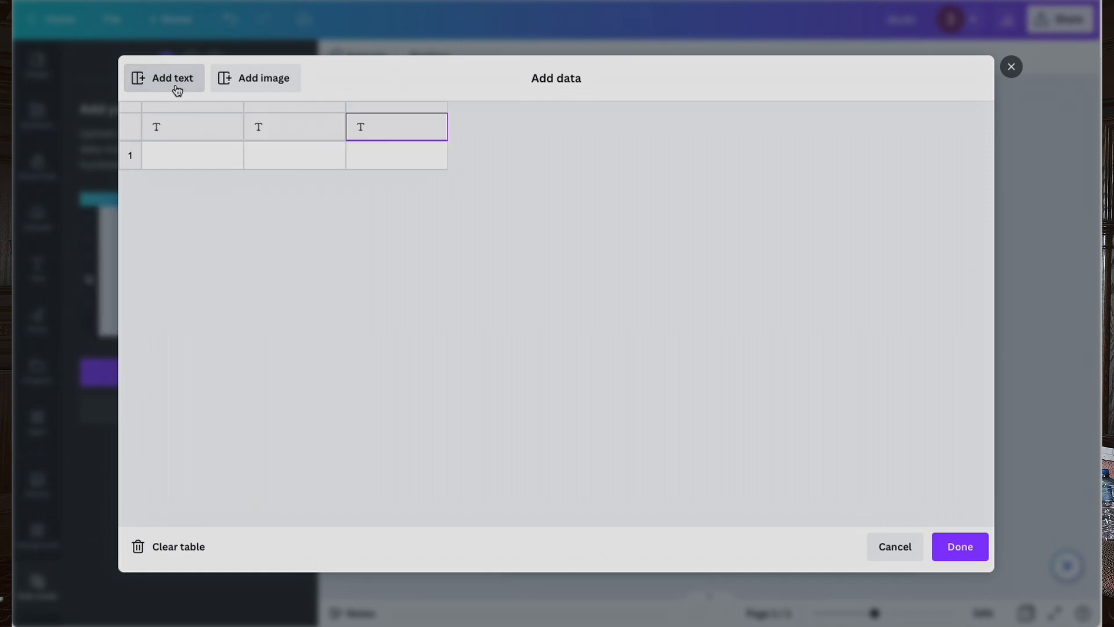
left_click(177, 91)
- Paste the copied book quote list into the table and name its columns ID, Book Title, Quote and Author
left_click(198, 157)
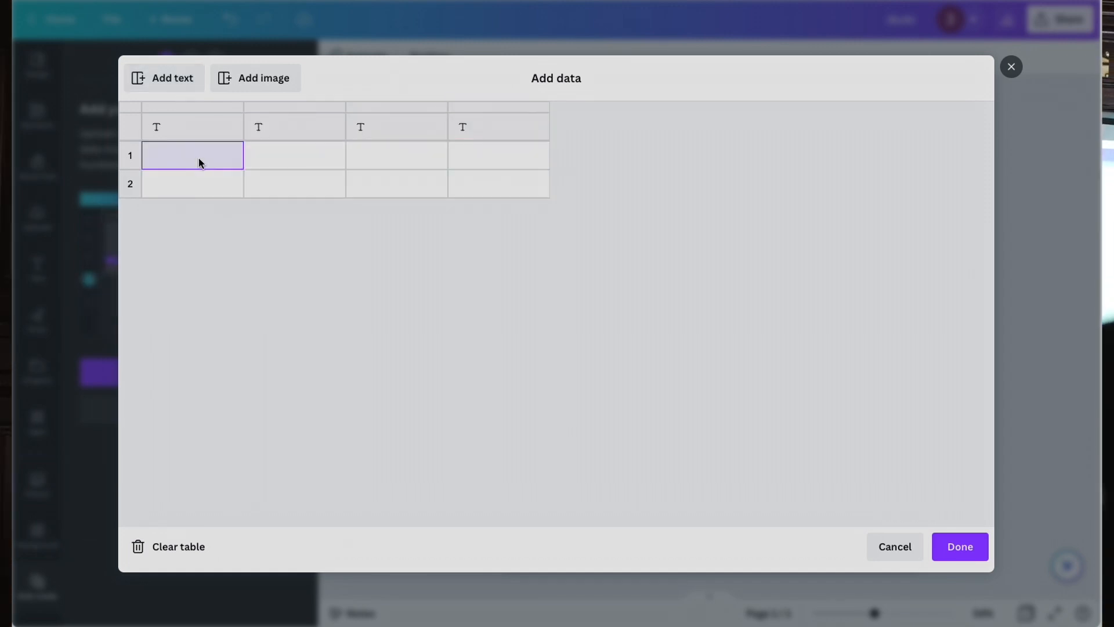
key("ctrl+v")
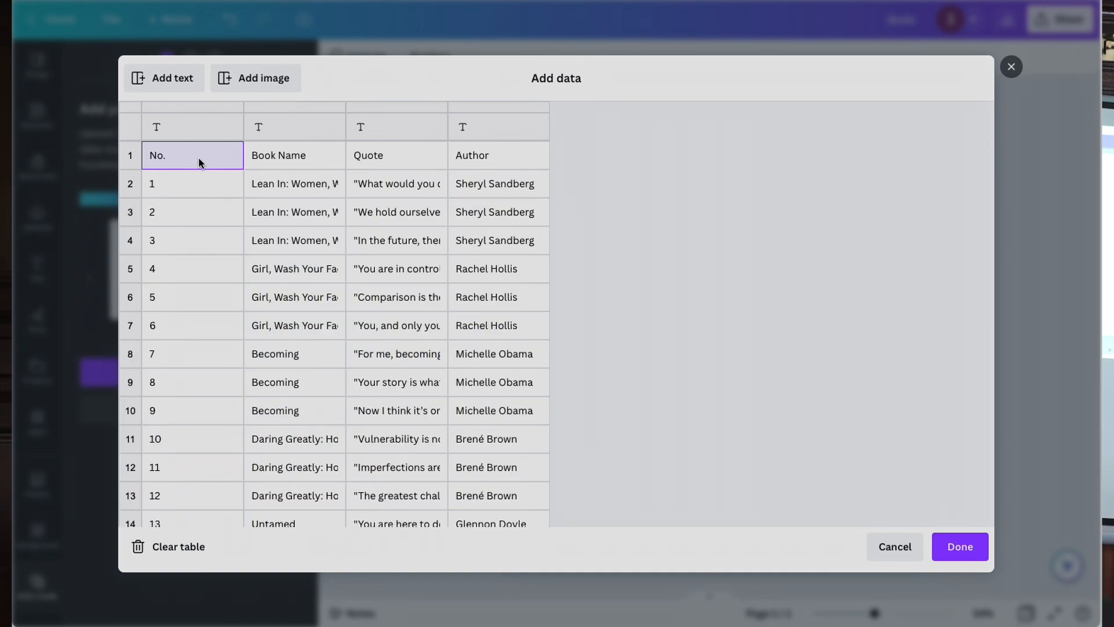
left_click(193, 129)
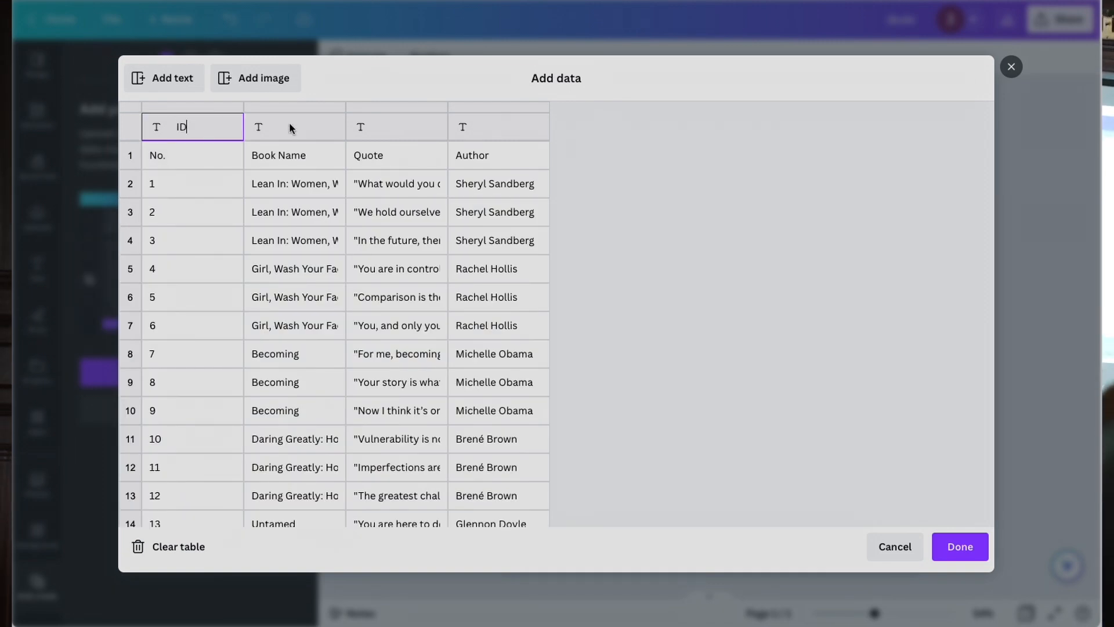
type("Book Title")
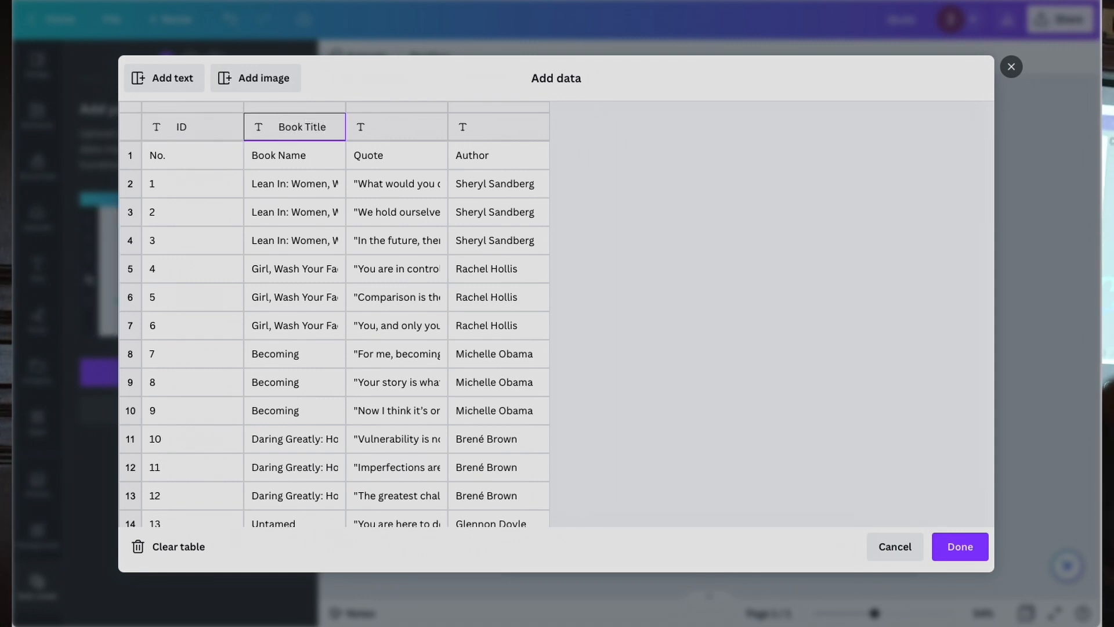
left_click(397, 126)
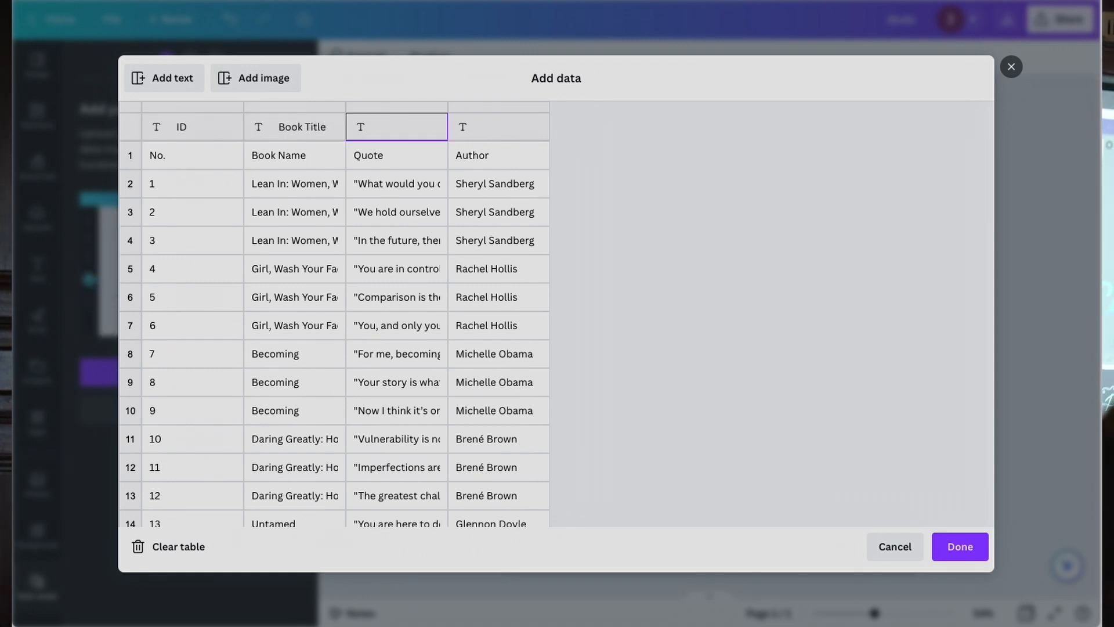
type("Quote")
left_click(499, 127)
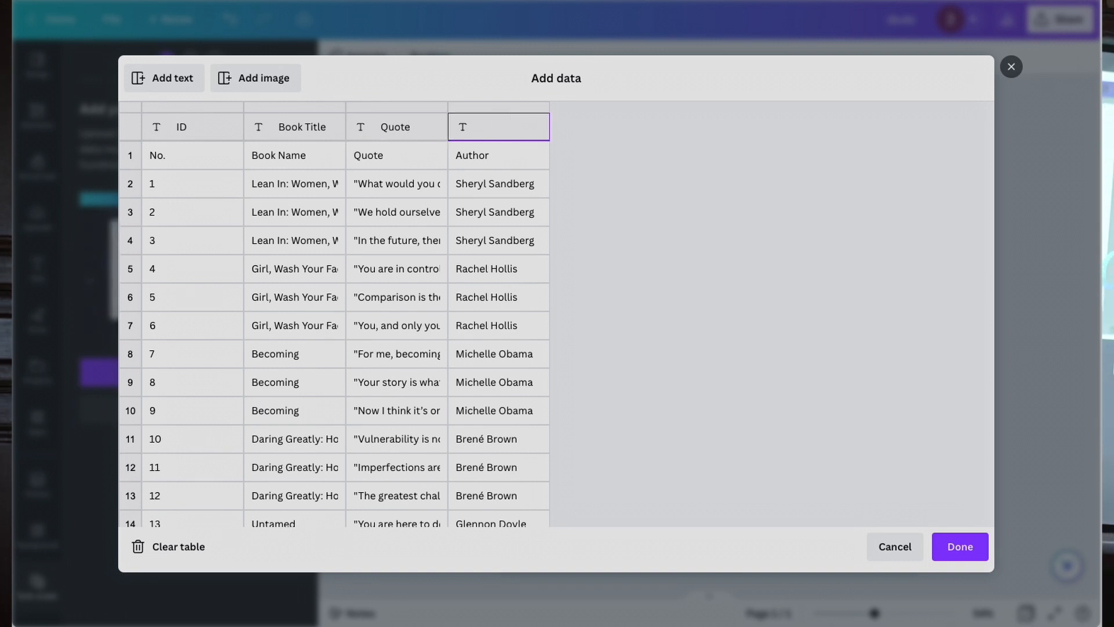
type("Author")
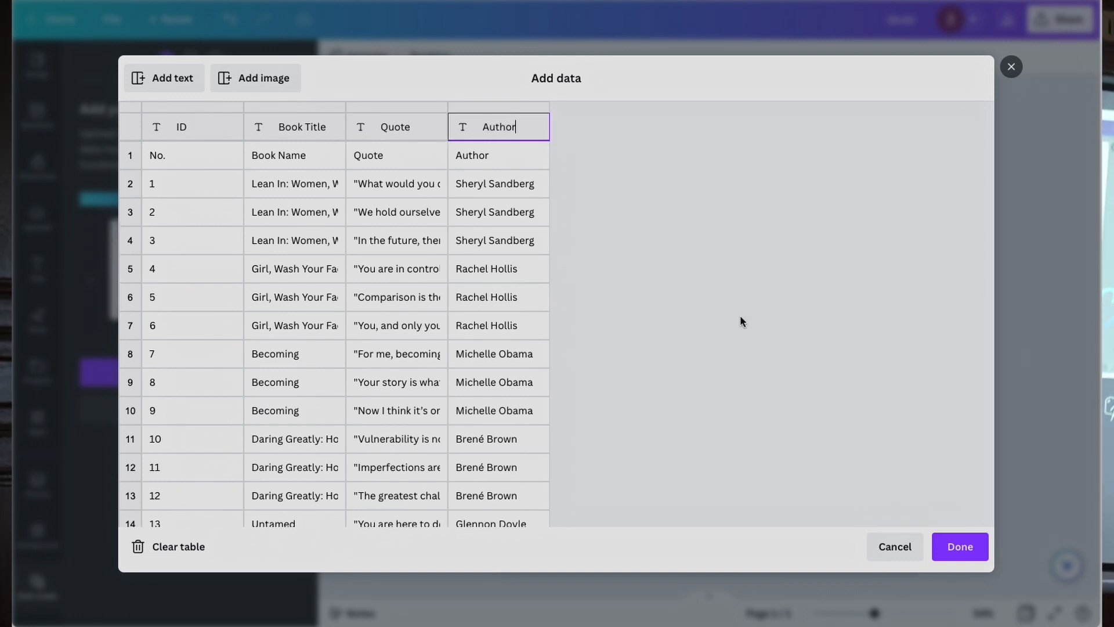
left_click(958, 547)
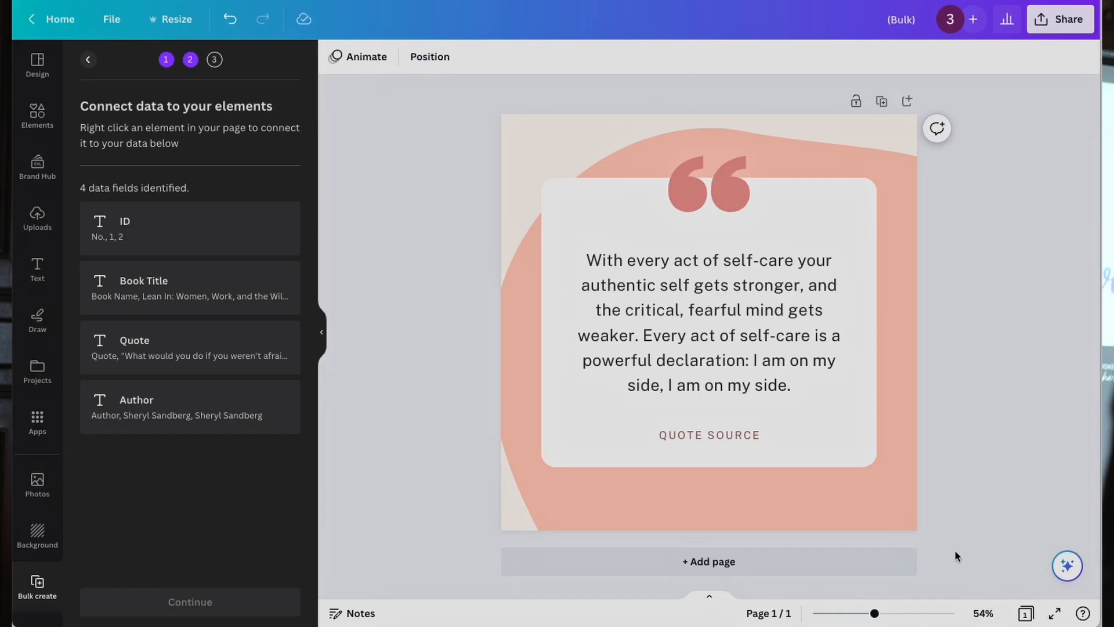
- Ungroup the quote card so its text boxes can be selected individually
left_click(741, 381)
right_click(743, 381)
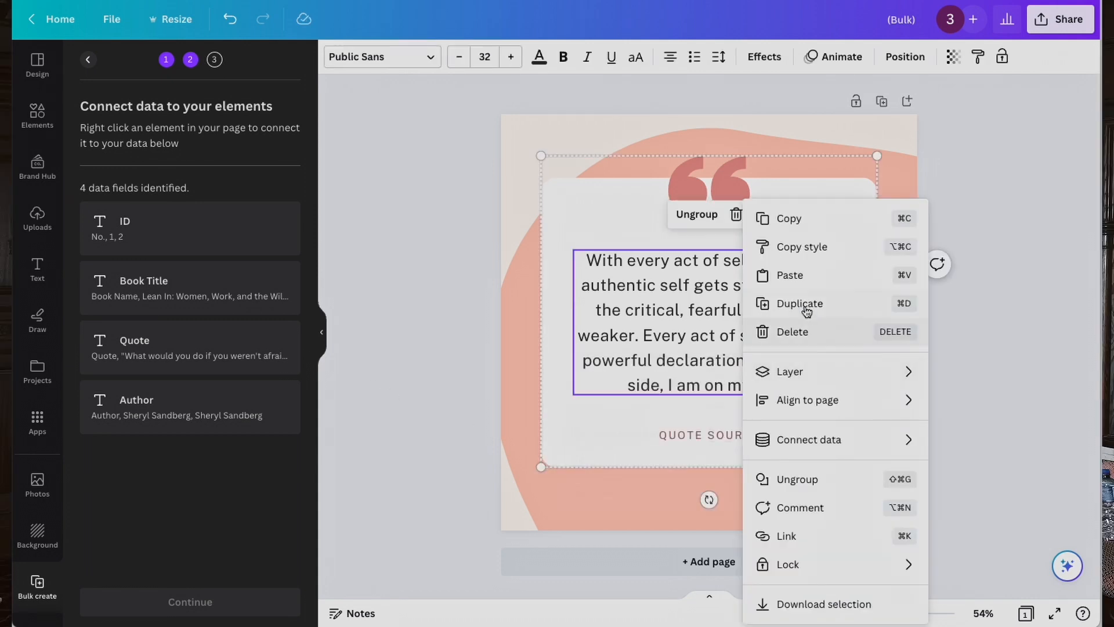
left_click(823, 488)
left_click(1024, 430)
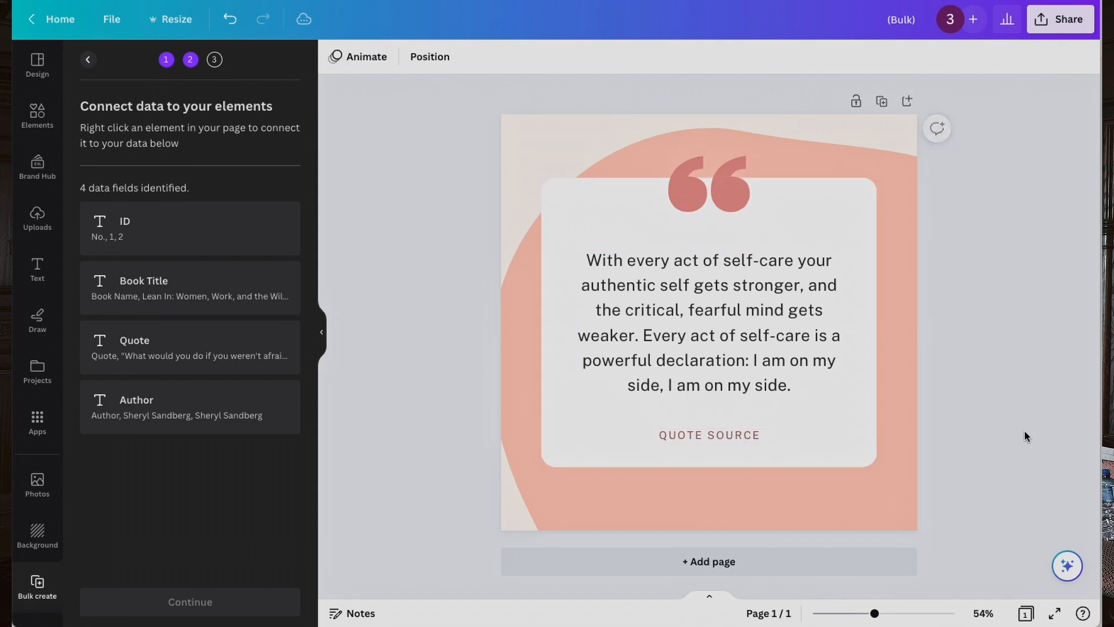
- Connect the main quote text box to the Quote data field
left_click(753, 344)
right_click(738, 344)
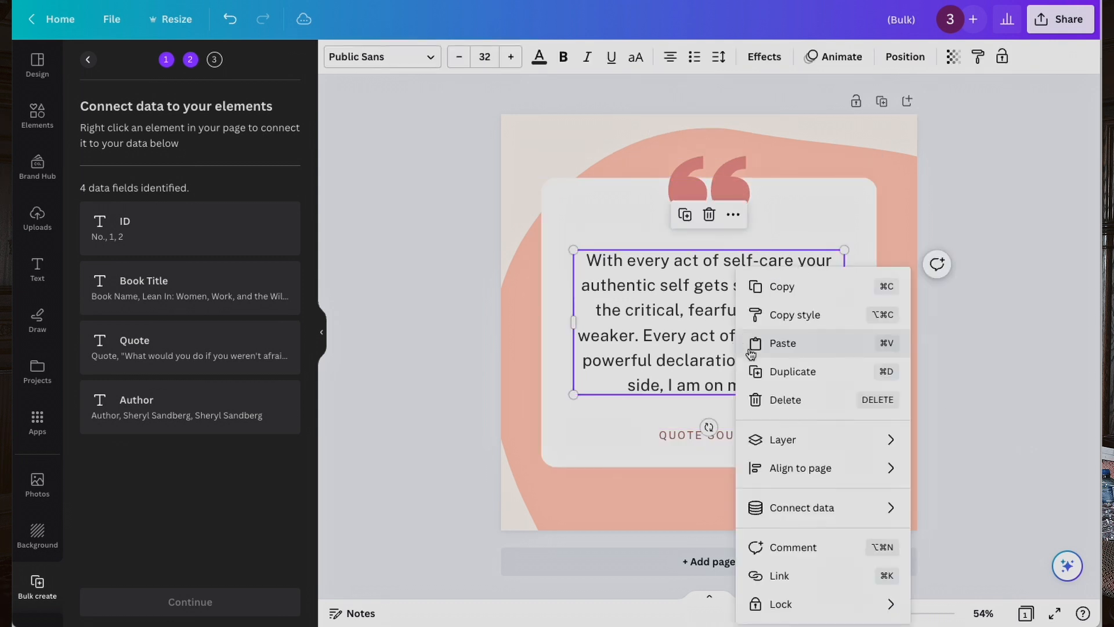
mouse_move(805, 507)
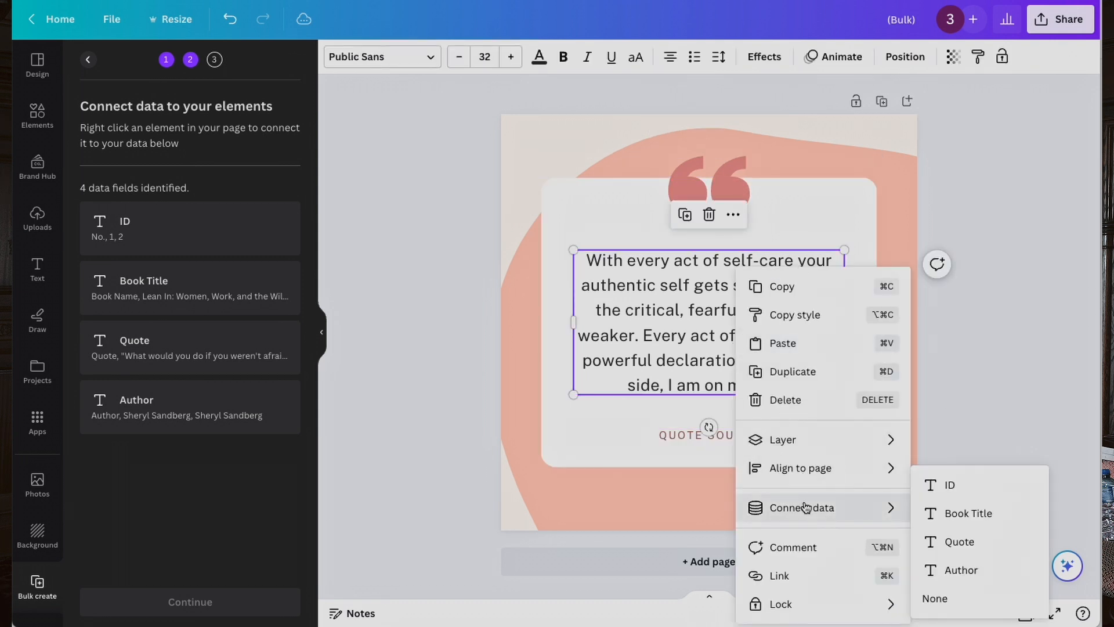
left_click(966, 549)
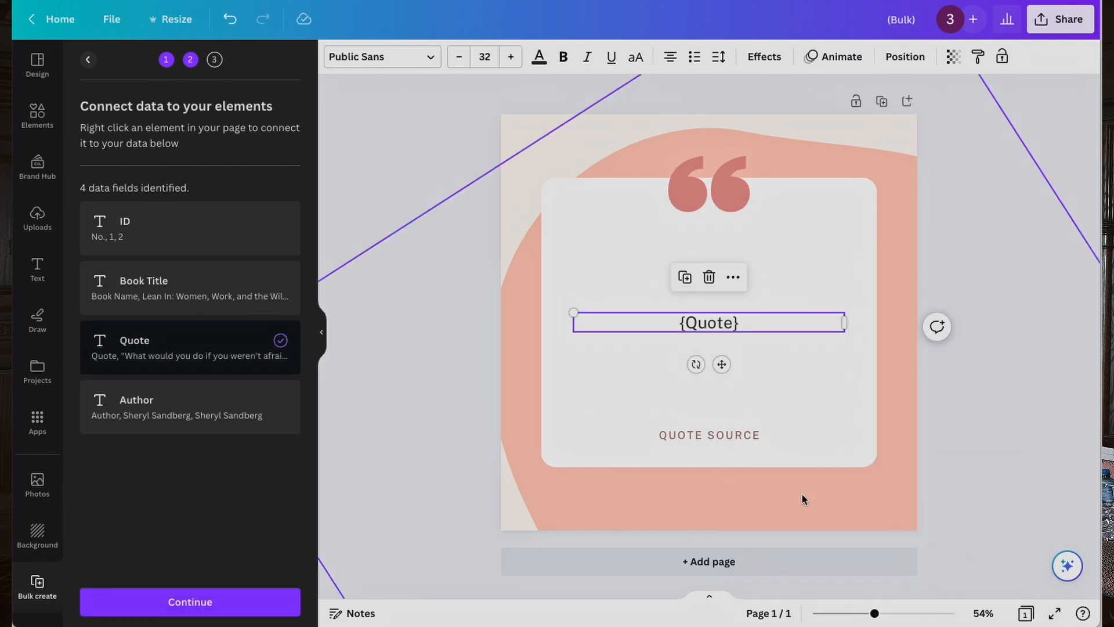
- Connect the quote source text box to the Author data field
left_click(733, 436)
right_click(732, 436)
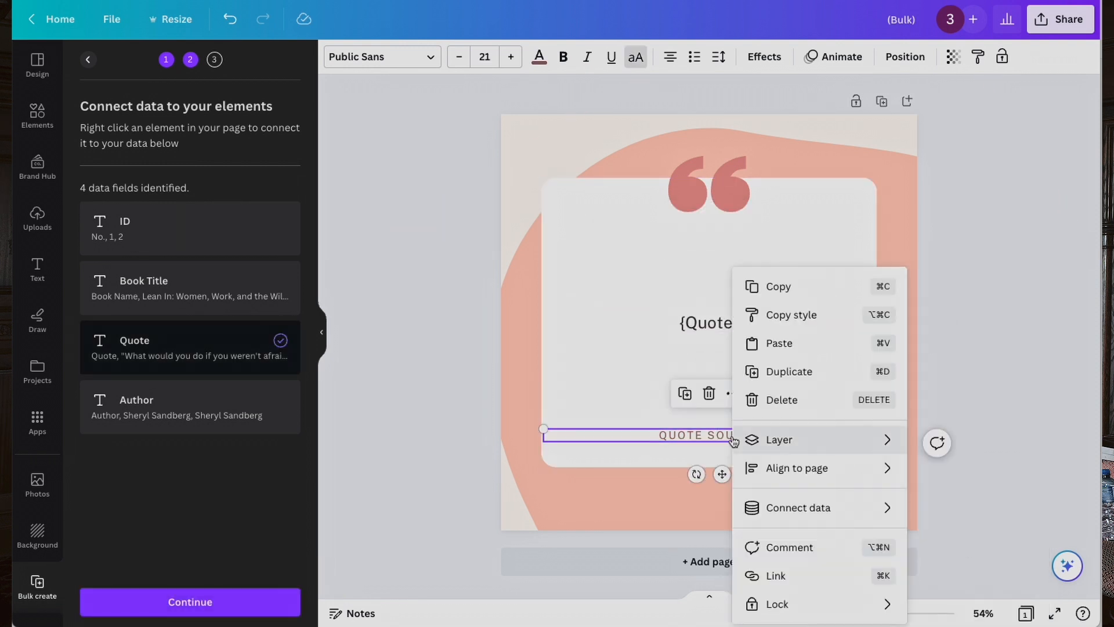
mouse_move(801, 509)
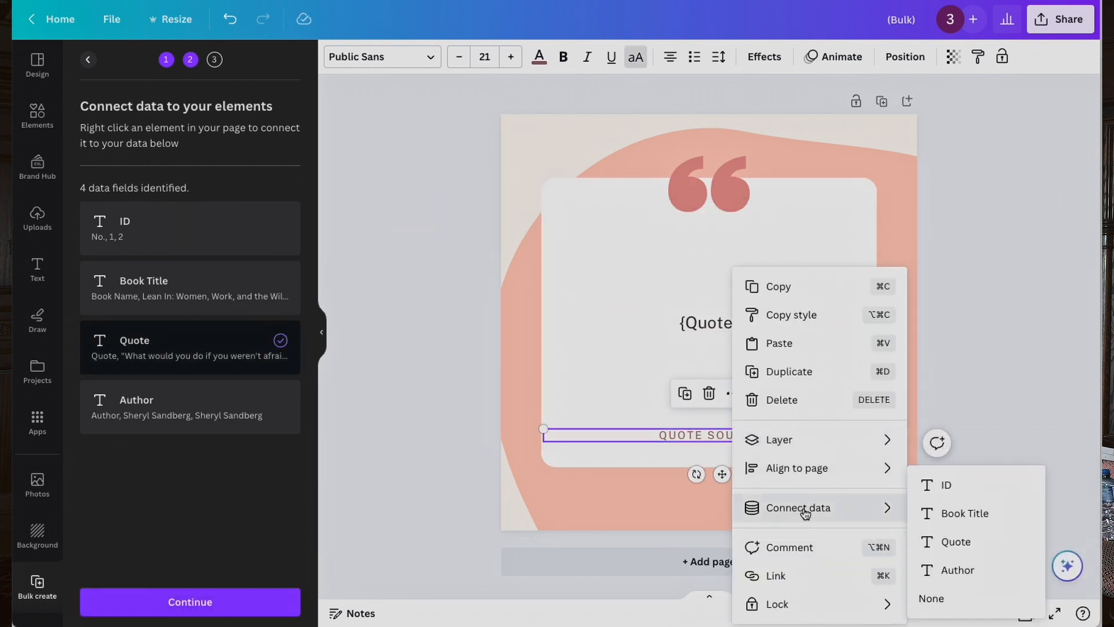
left_click(965, 567)
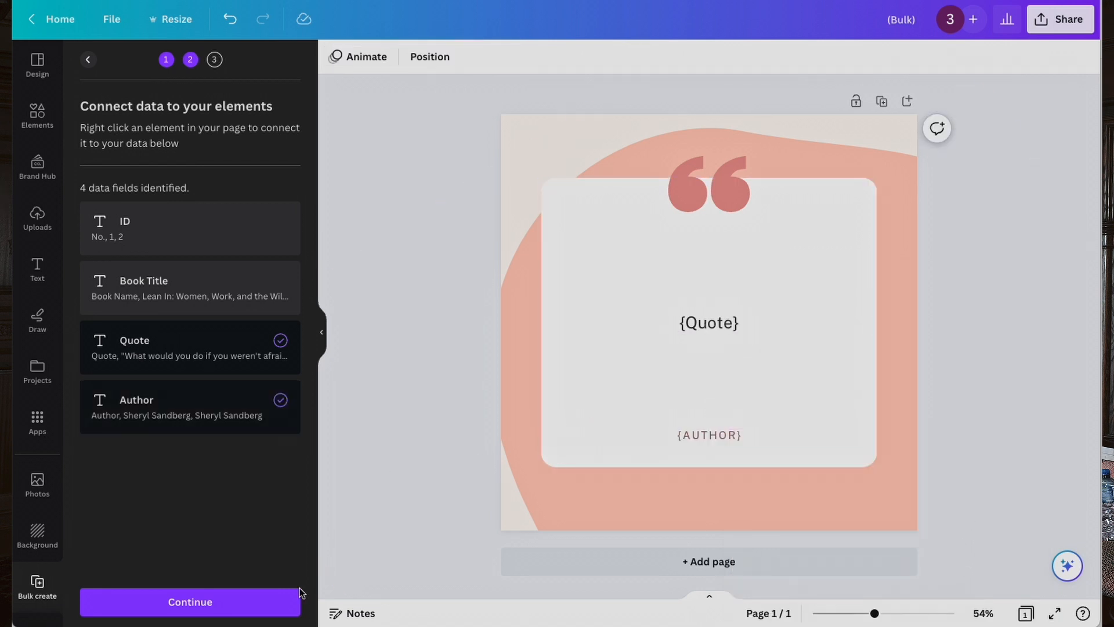
- Generate the bulk pages from all data rows except row 1, which holds the column titles
left_click(221, 610)
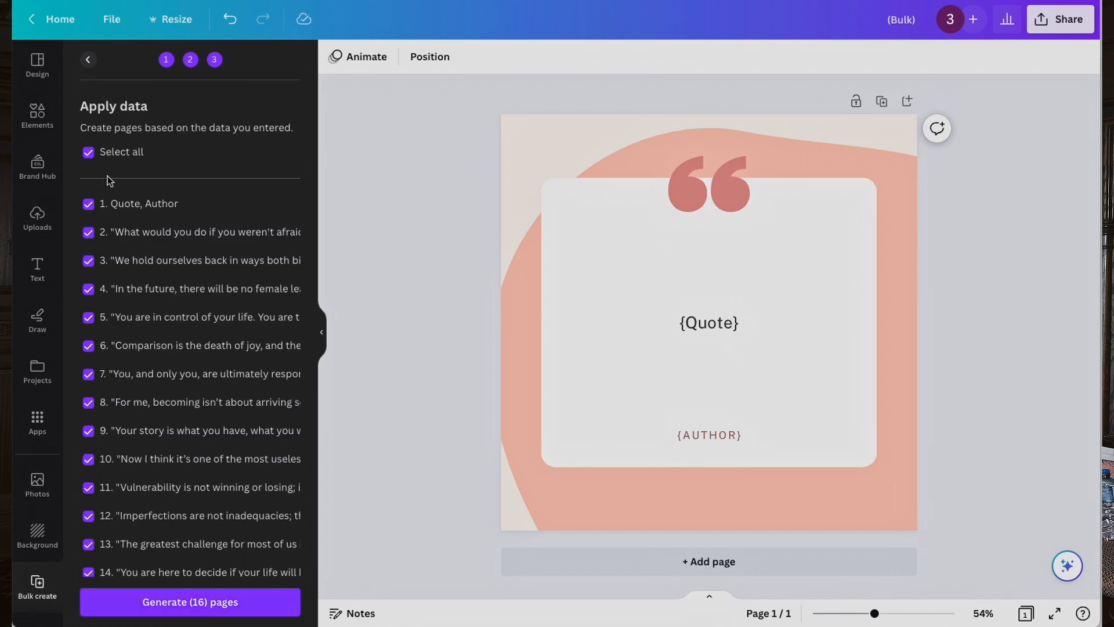
left_click(89, 153)
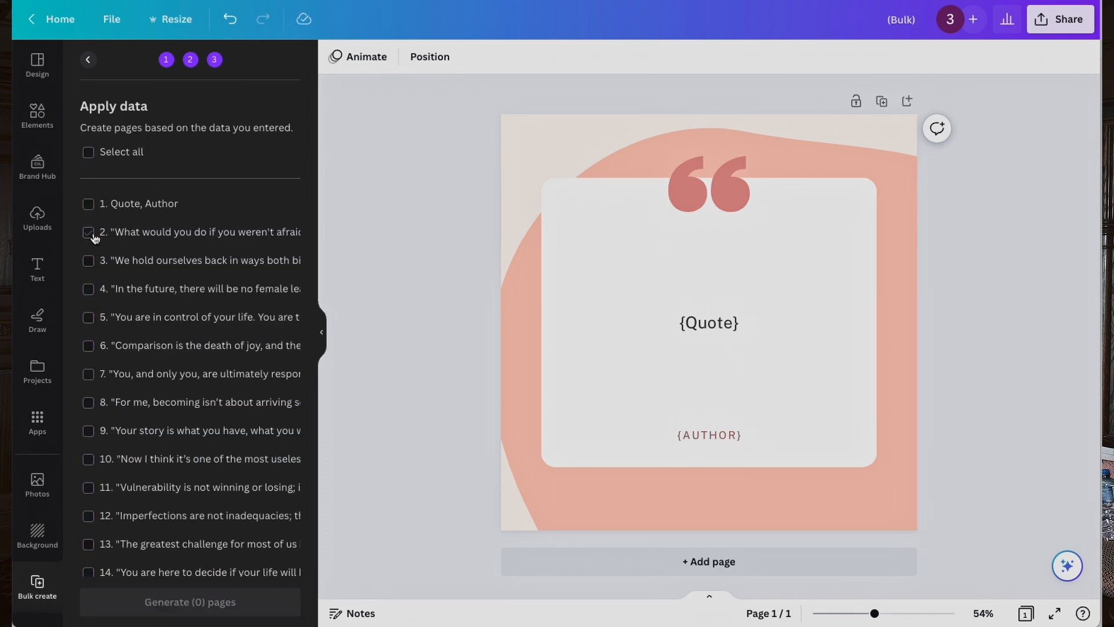
left_click(93, 234)
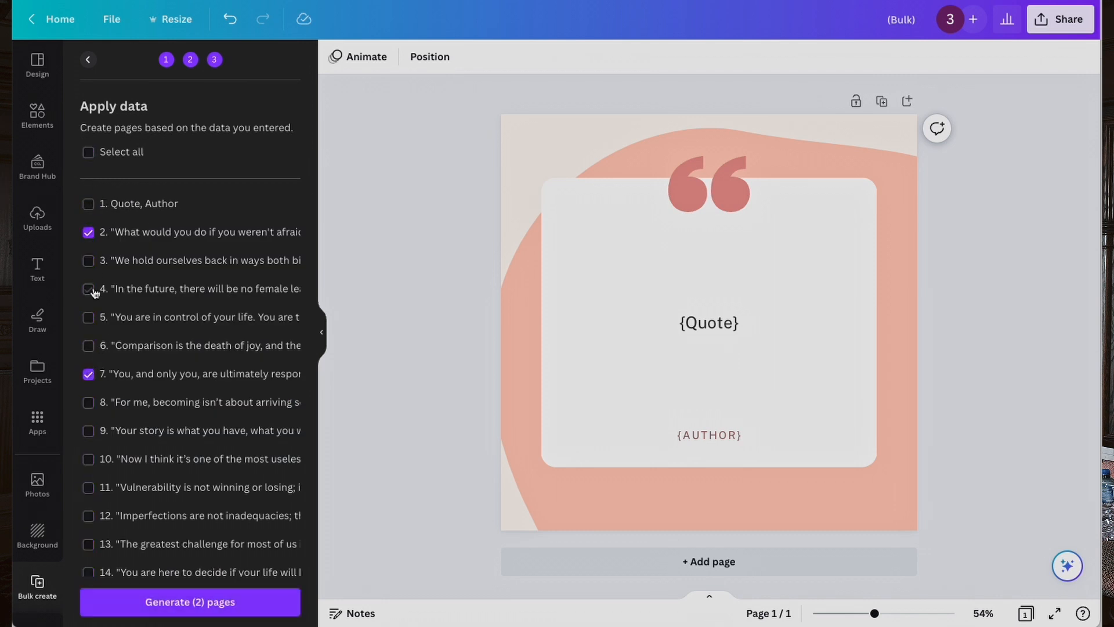
left_click(88, 264)
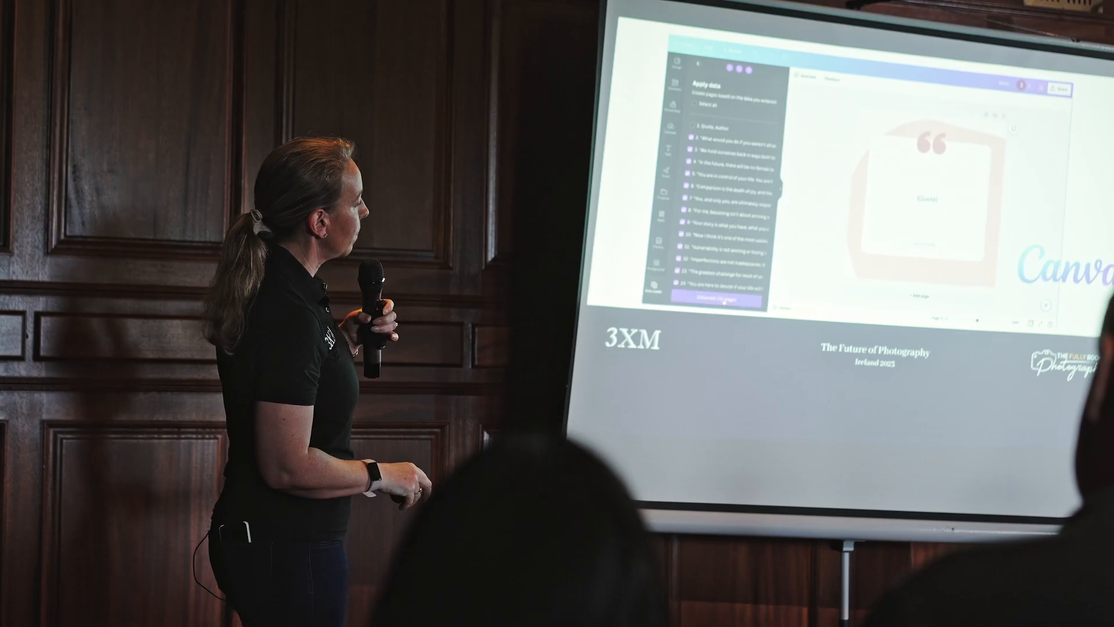
left_click(209, 601)
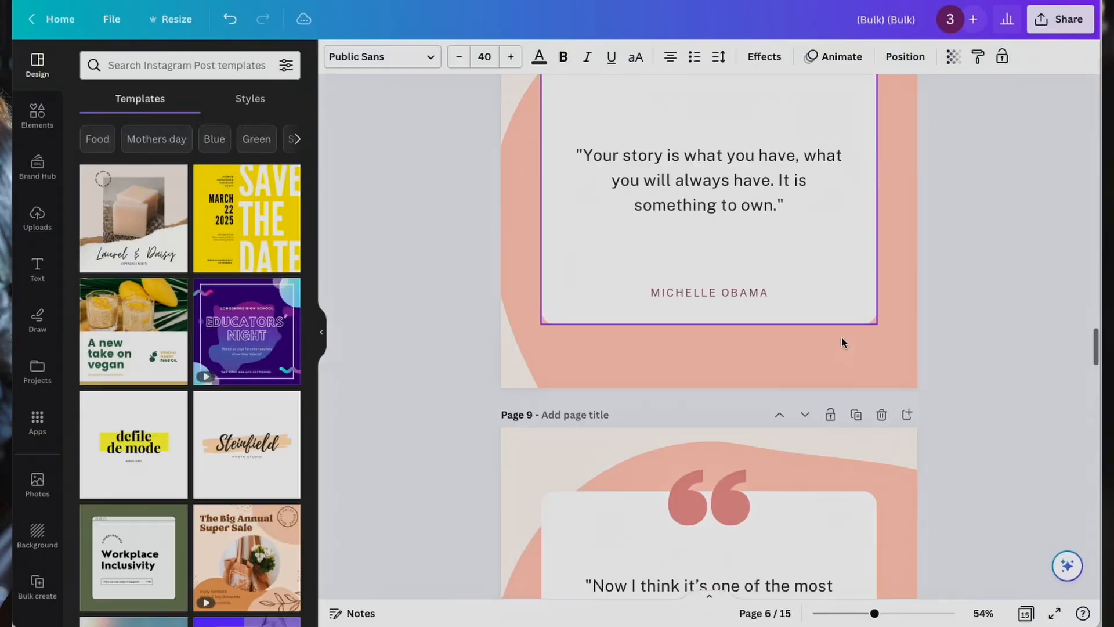
- Increase the font size of the quote text on page 14 to 44
scroll(842, 336, "down", 5)
scroll(842, 336, "down", 15)
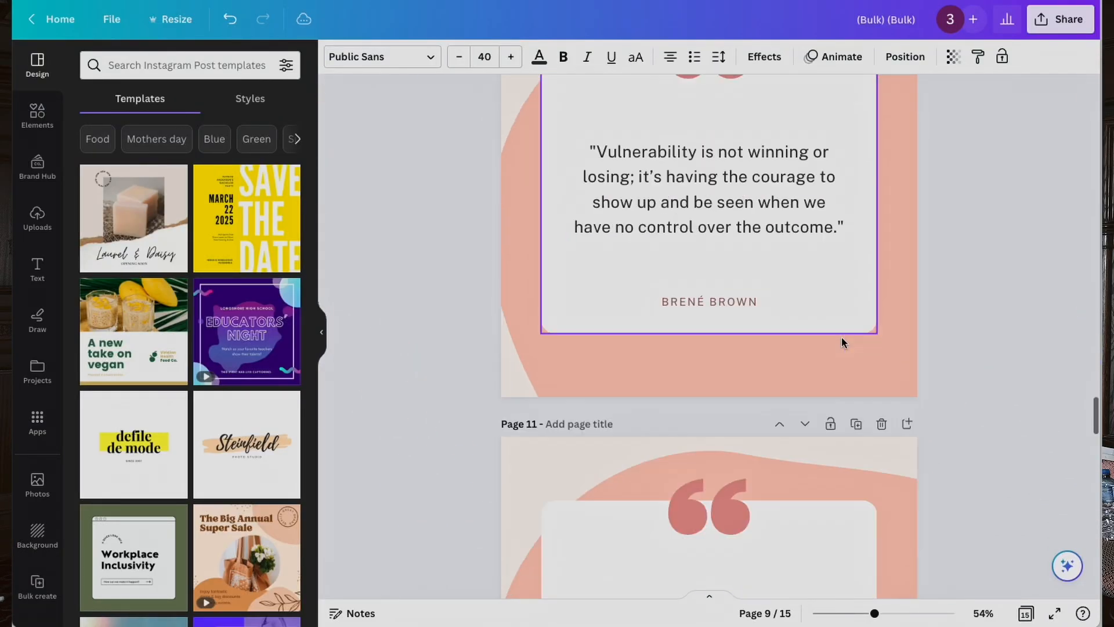
scroll(842, 337, "down", 15)
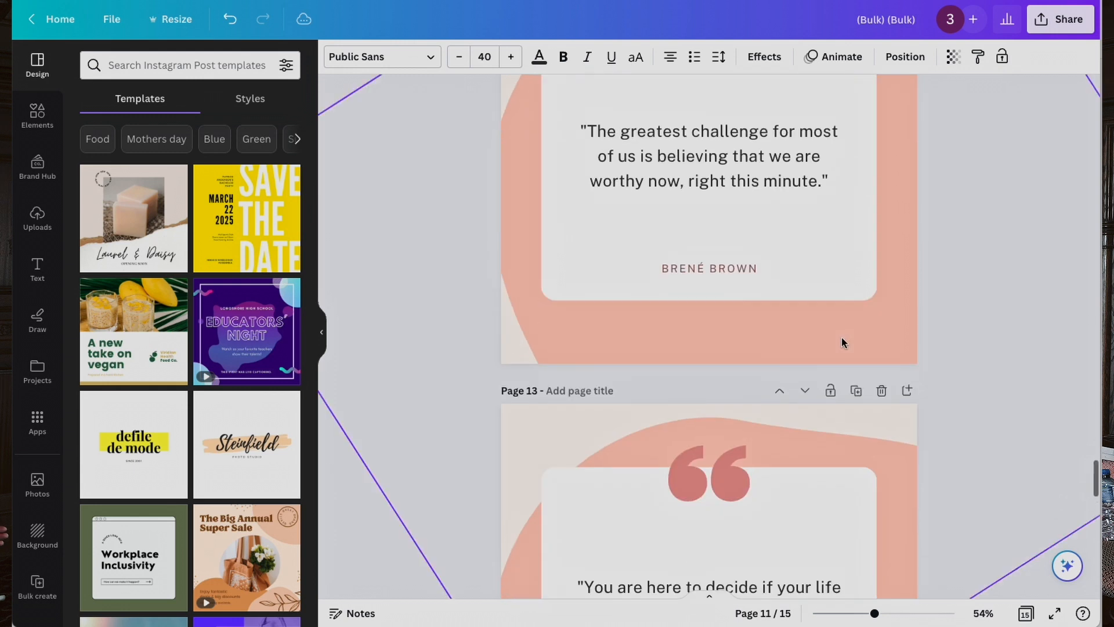
scroll(841, 339, "down", 5)
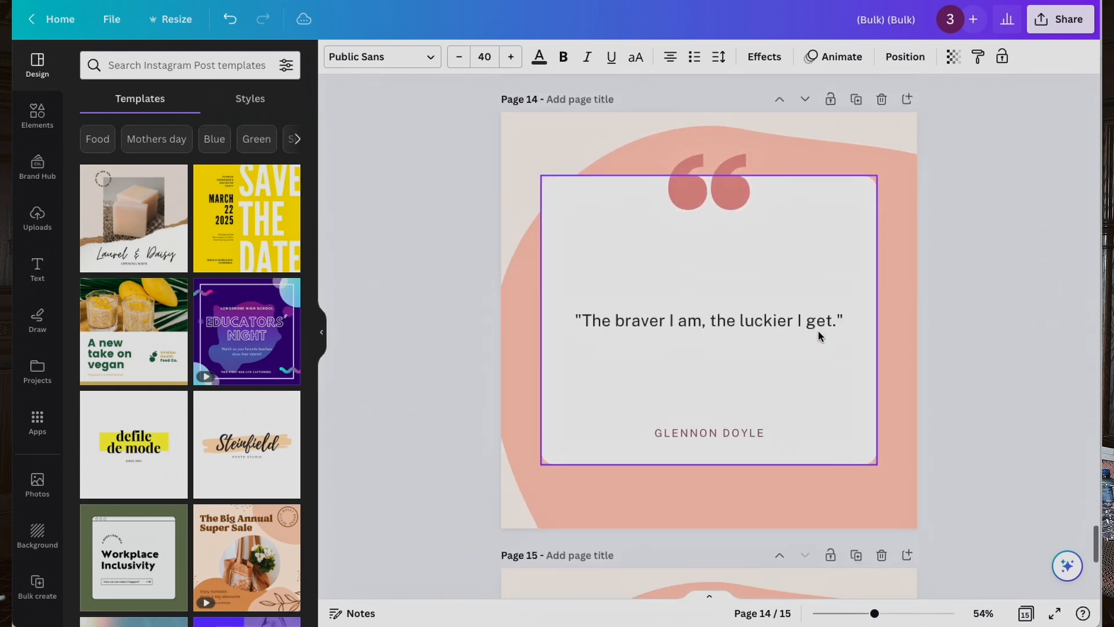
left_click(818, 325)
left_click(511, 57)
left_click(511, 57)
left_click(512, 56)
left_click(512, 58)
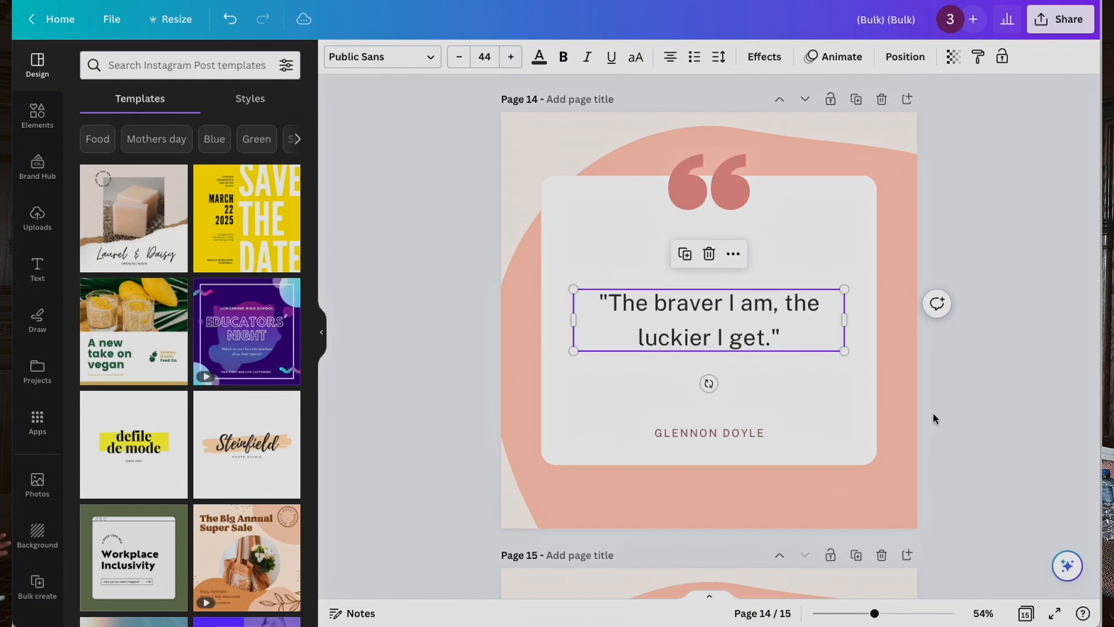
scroll(933, 413, "down", 5)
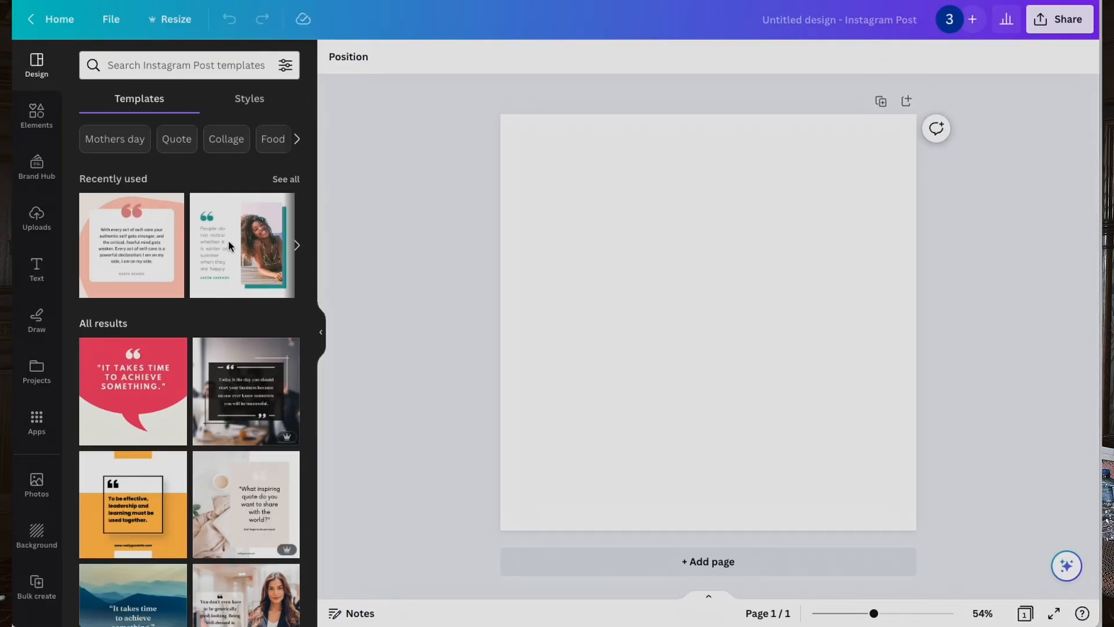
- Apply the Turquoise Happy Summer Quote template to the blank Instagram post and add the Pink Organic Inspirational Quote template as a new page
left_click(228, 240)
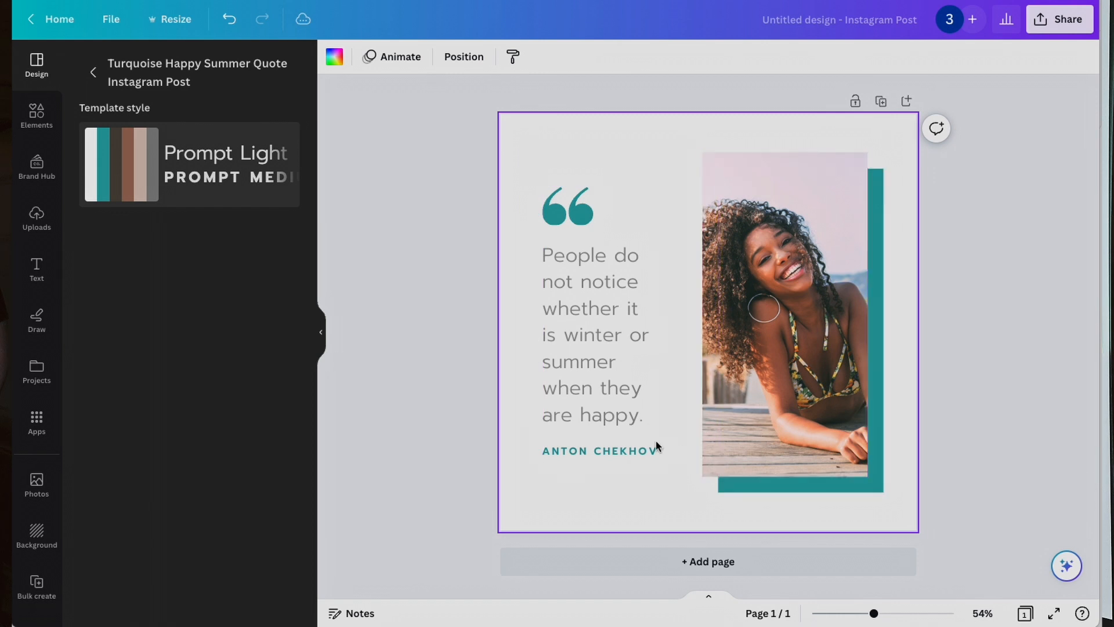
left_click(94, 72)
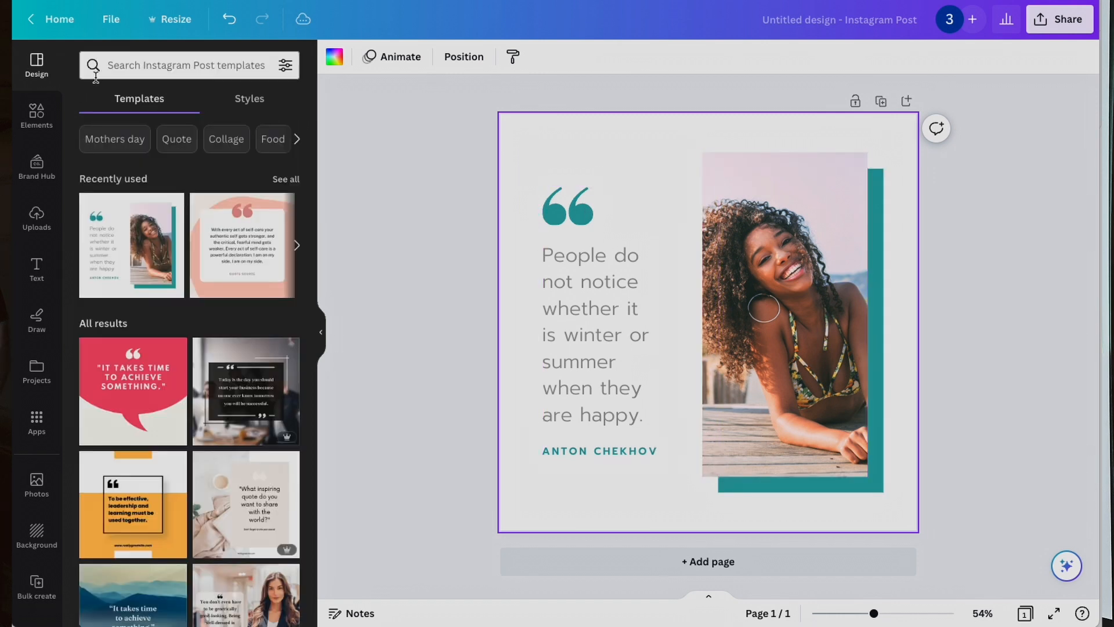
left_click(232, 242)
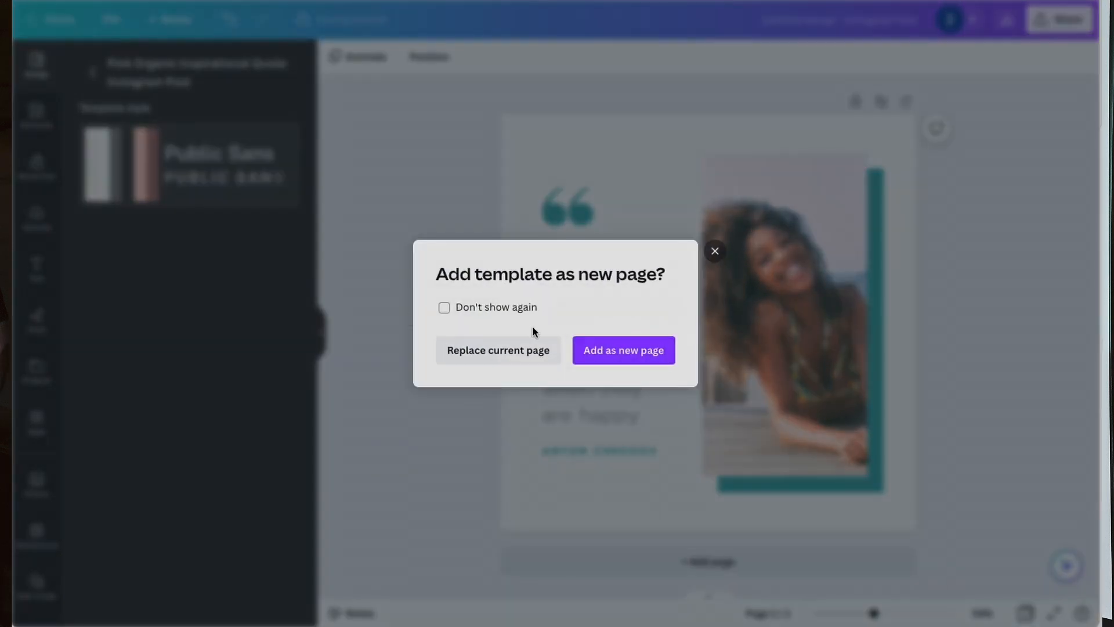
left_click(621, 351)
- Recolour the teal quotation marks on page 1 with the salmon pink document colour
scroll(751, 359, "up", 8)
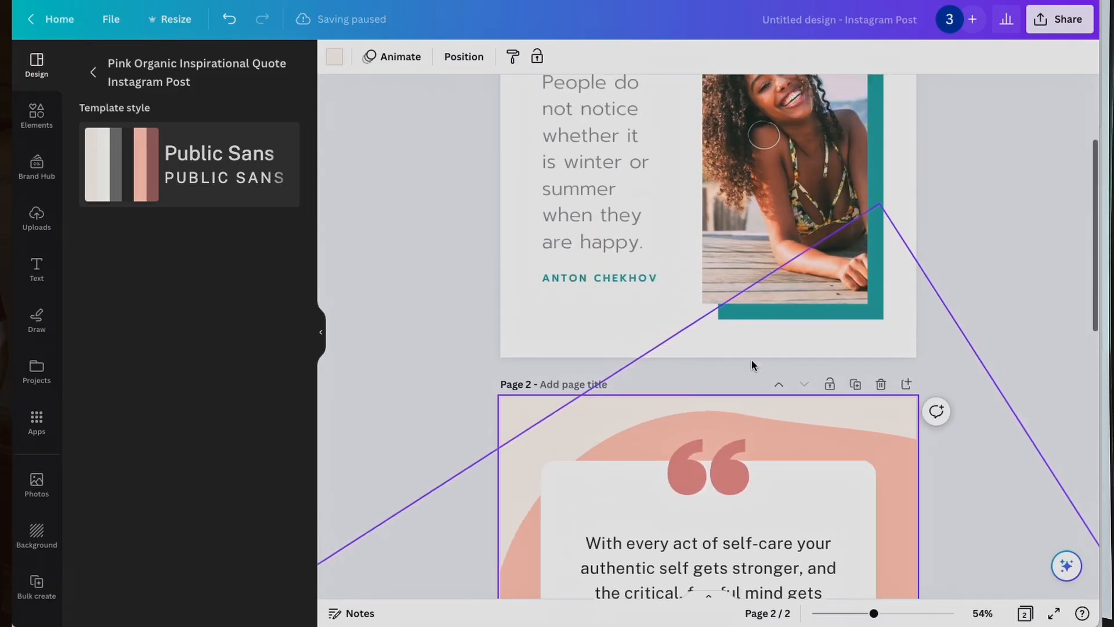
left_click(573, 208)
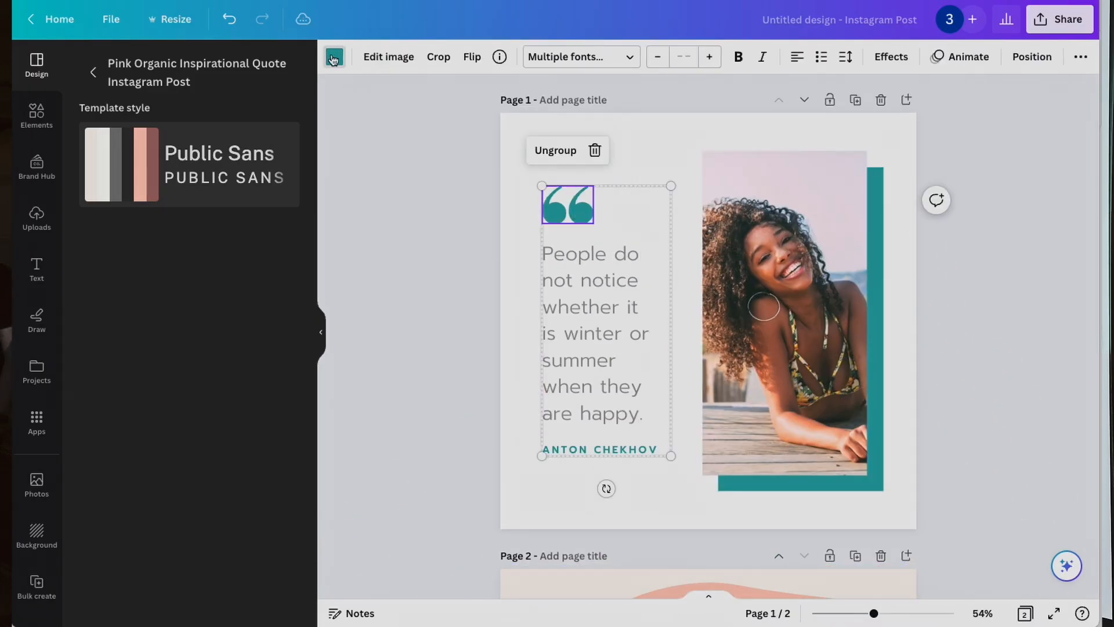
left_click(333, 58)
left_click(289, 143)
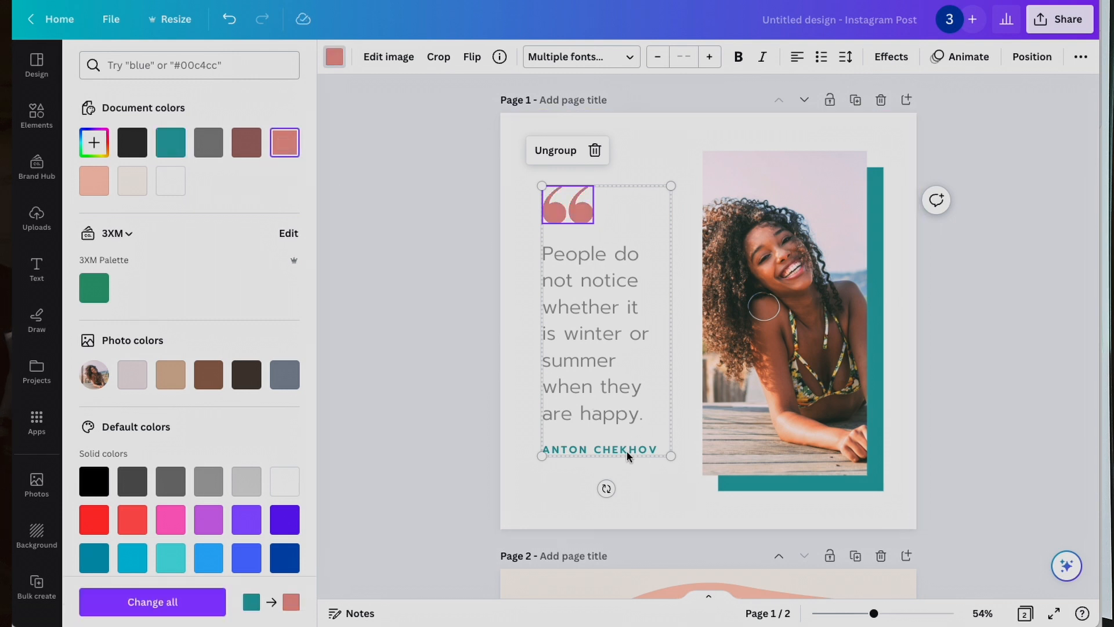
- Recolour the author name on page 1 salmon pink and the rectangle behind the photo light peach, using the document colours
left_click(630, 450)
left_click(538, 58)
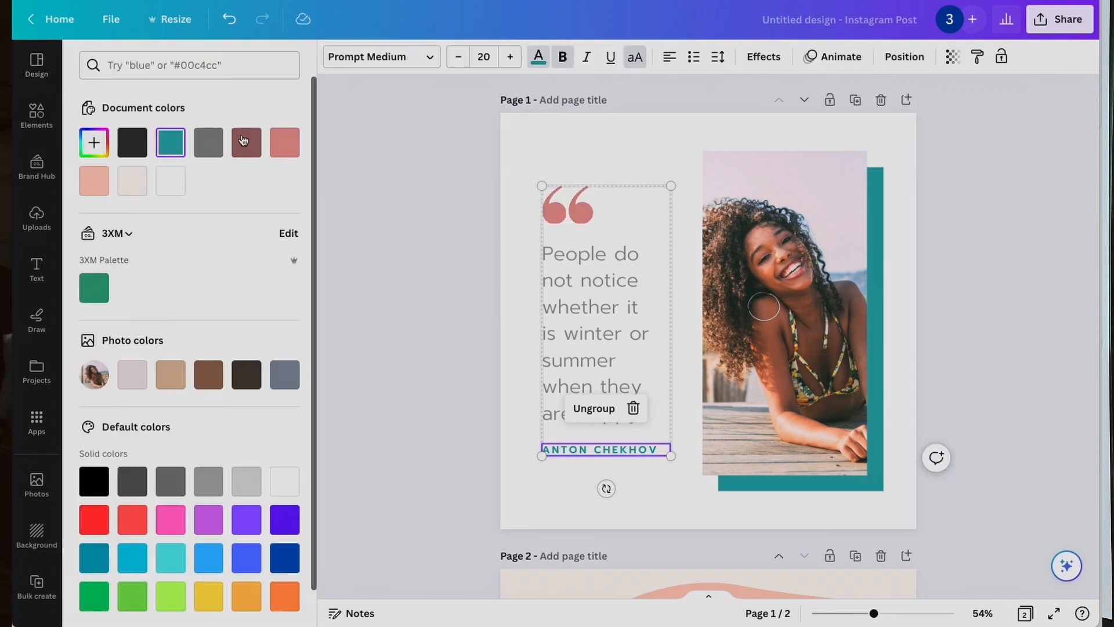
left_click(845, 481)
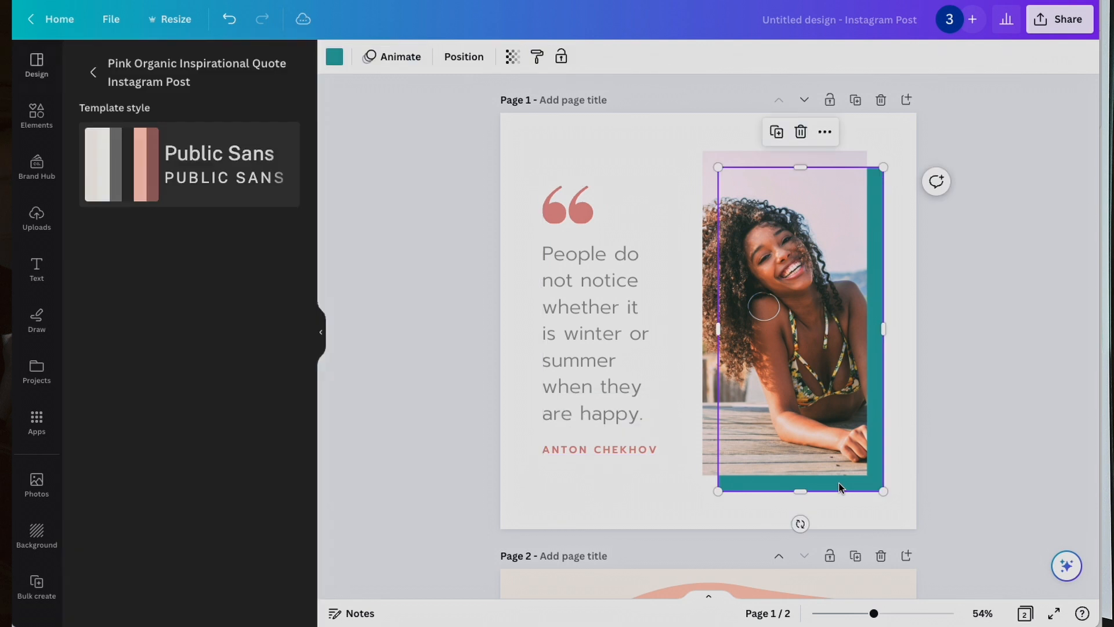
left_click(335, 57)
left_click(94, 185)
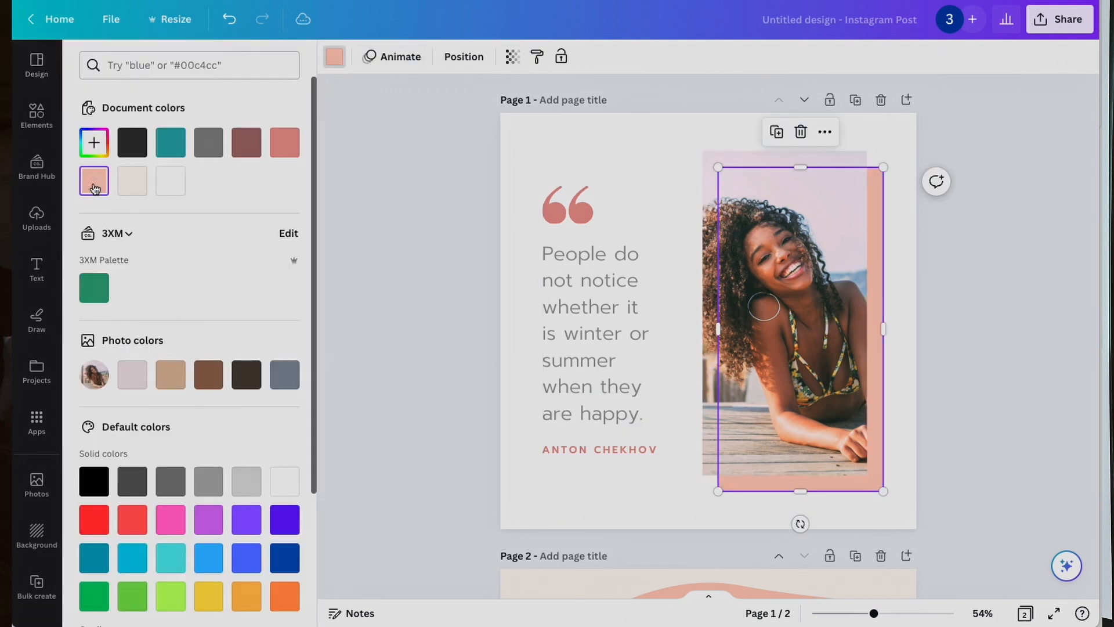
left_click(880, 425)
key("Escape")
- Delete page 2 with the pink quote design and return to the template list
scroll(834, 502, "down", 5)
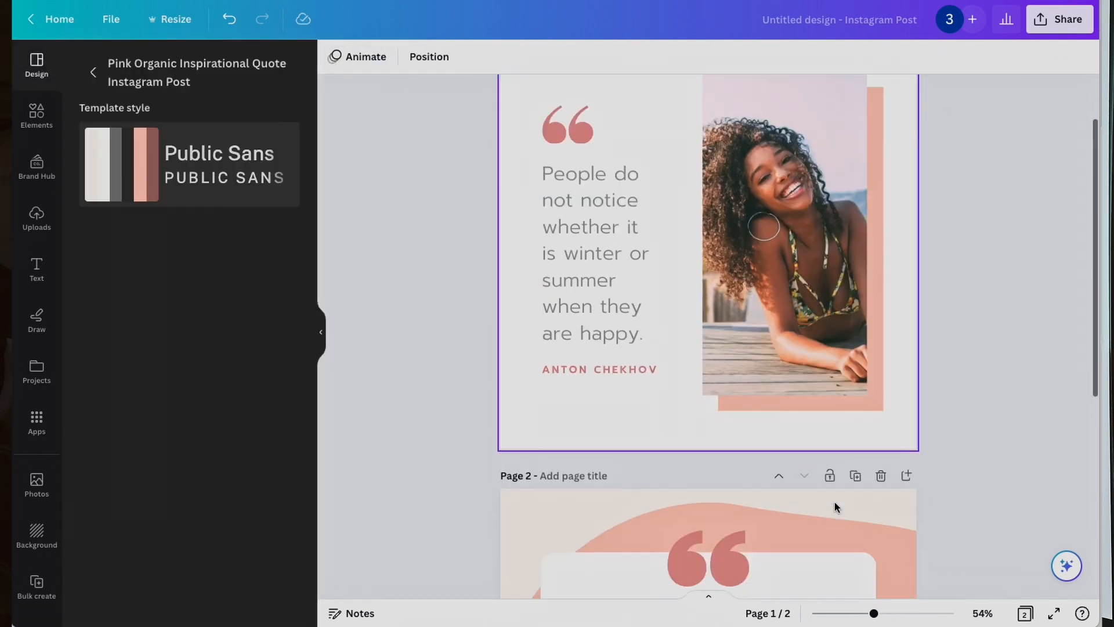
left_click(880, 285)
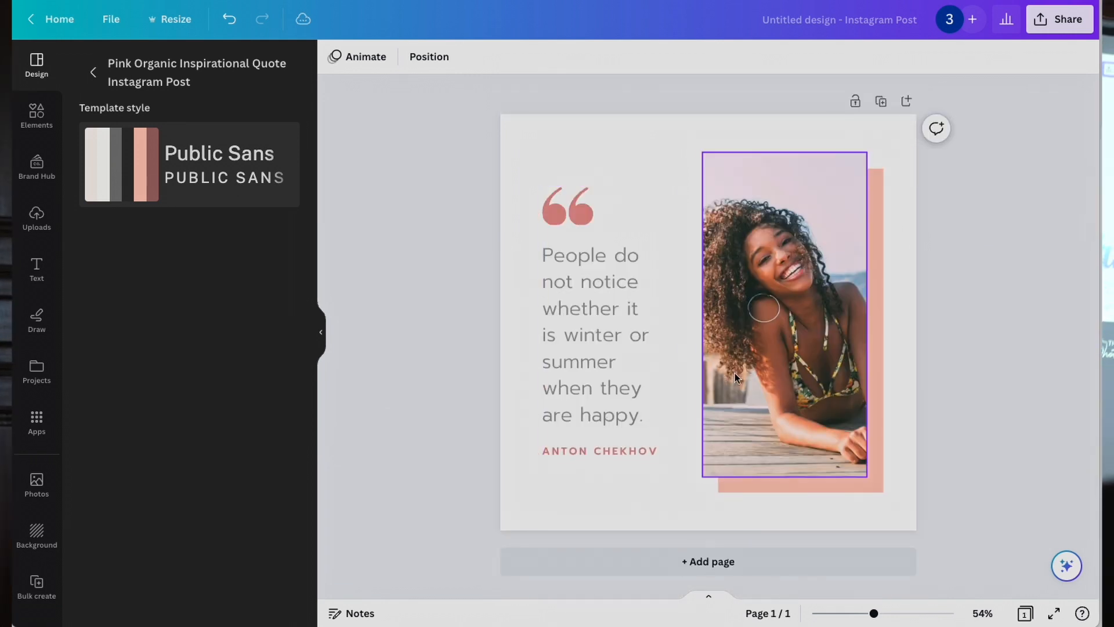
left_click(94, 74)
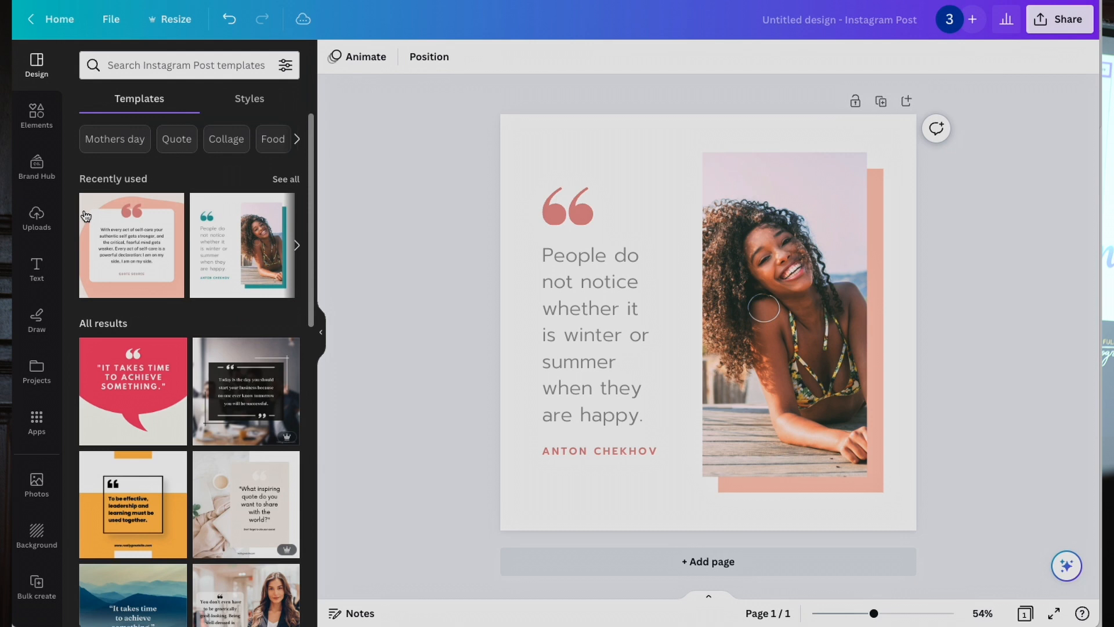
- Start manual data entry for bulk creation, clear the sample table and paste in the copied testimonials and client names
left_click(37, 586)
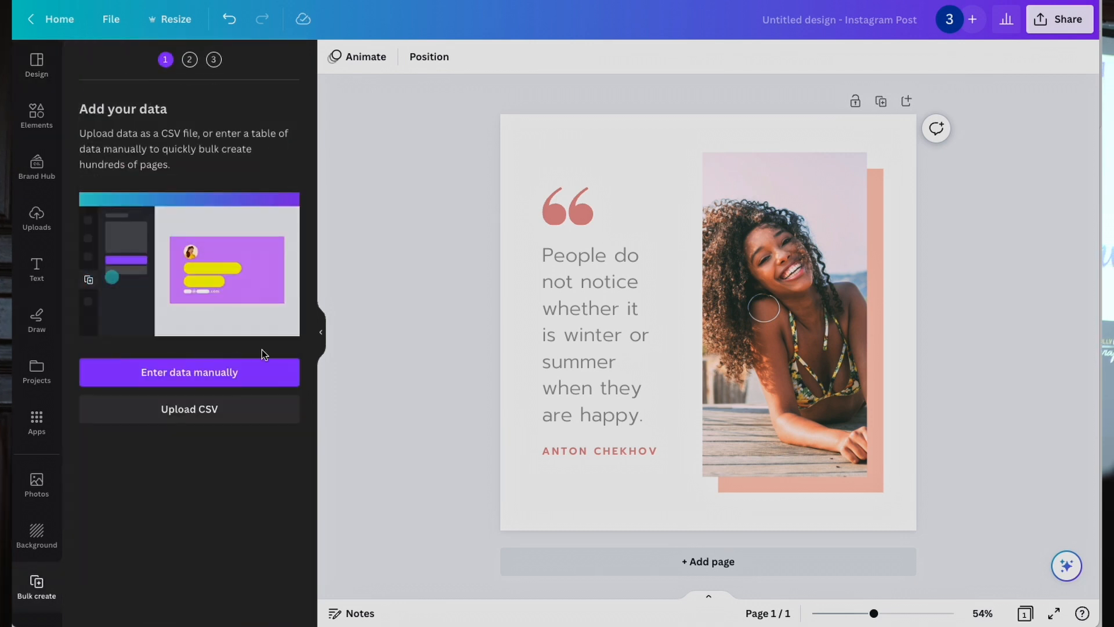
left_click(203, 379)
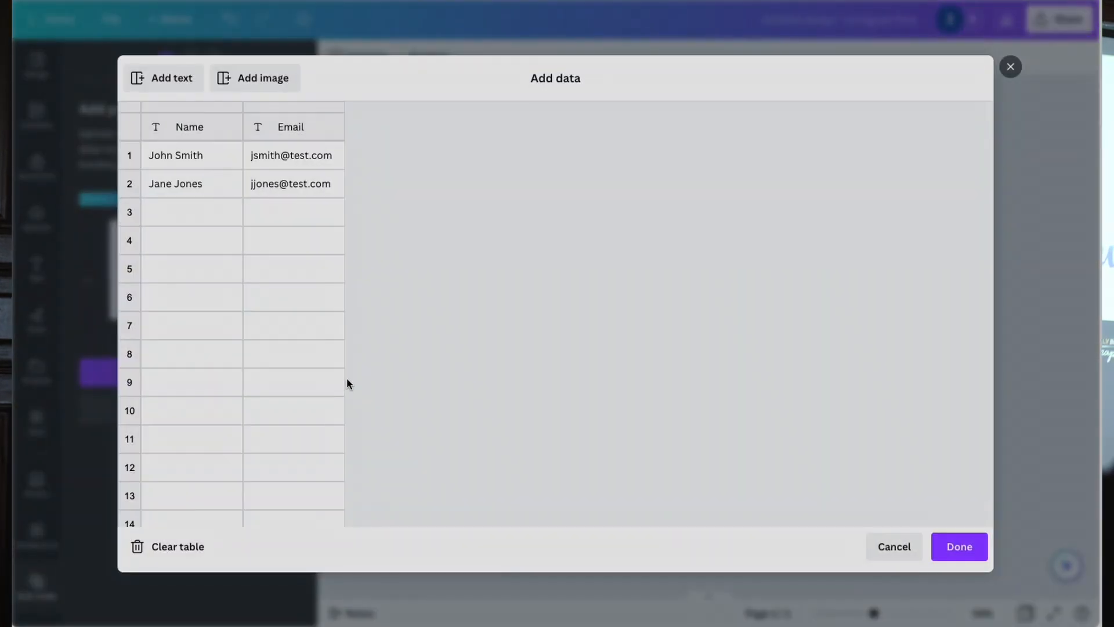
left_click(192, 554)
left_click(204, 152)
key("ctrl+v")
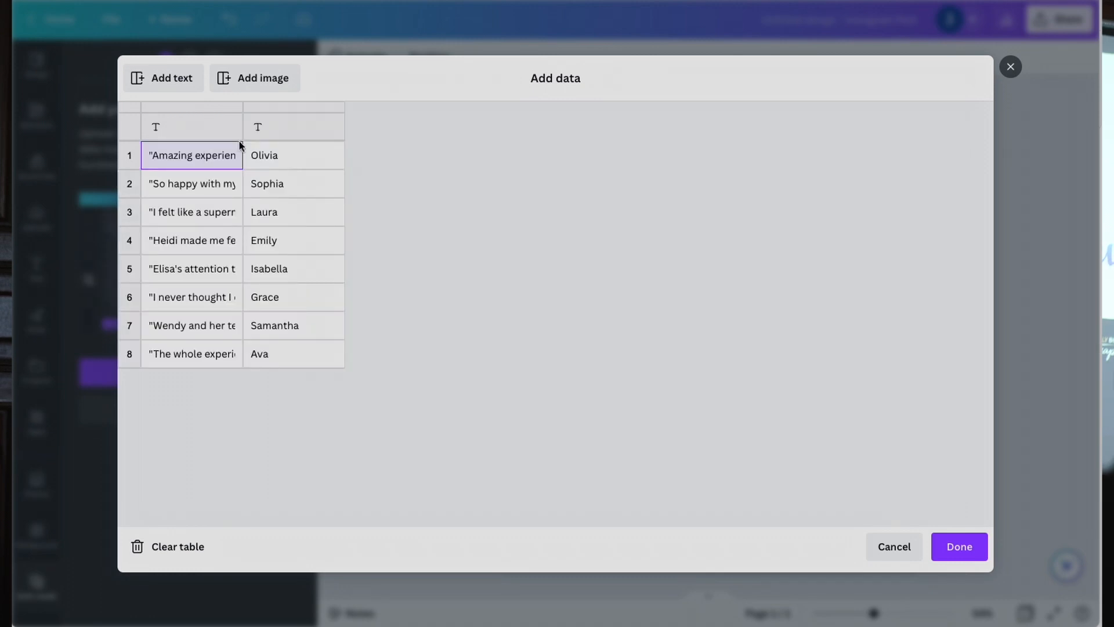
- Title the two text columns Tetsimonials and Client Name, and add an image column to the data table
type("Tetsimonials")
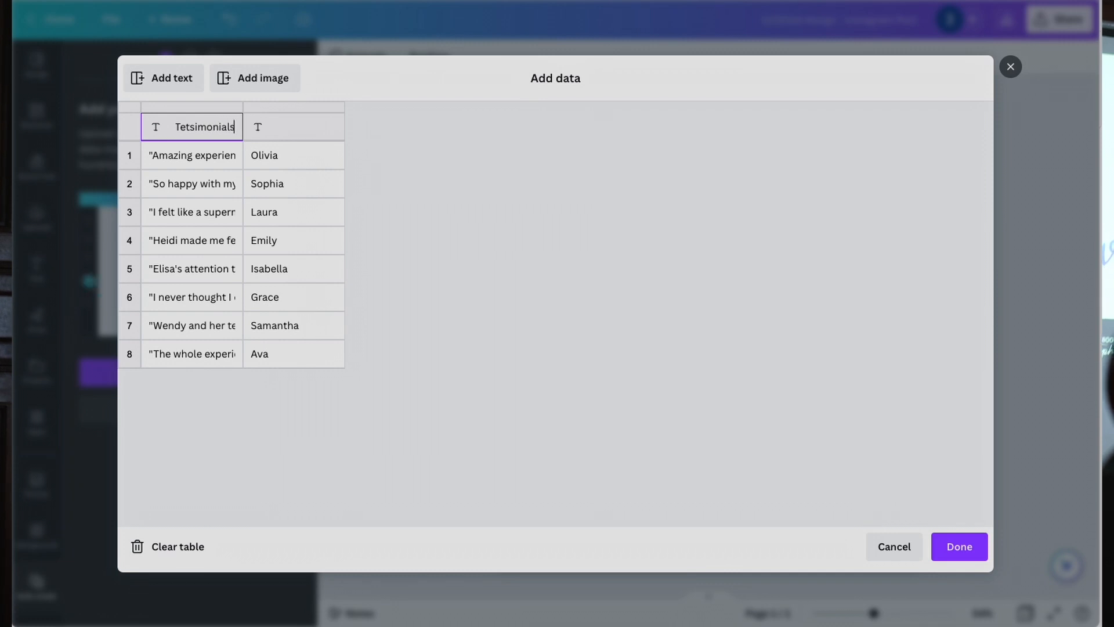
left_click(294, 126)
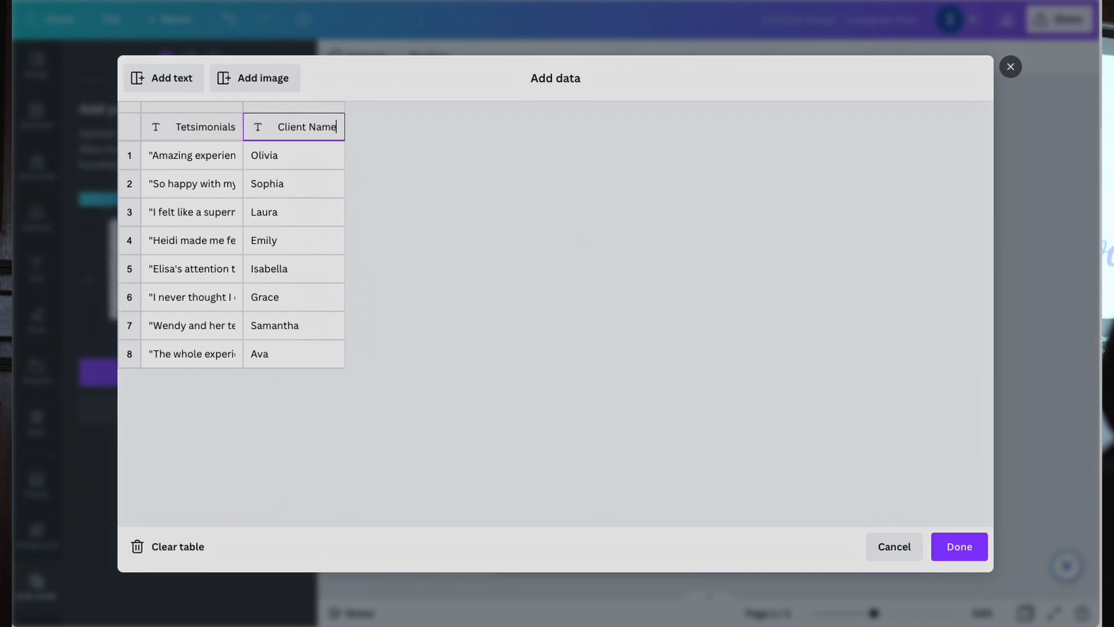
left_click(257, 80)
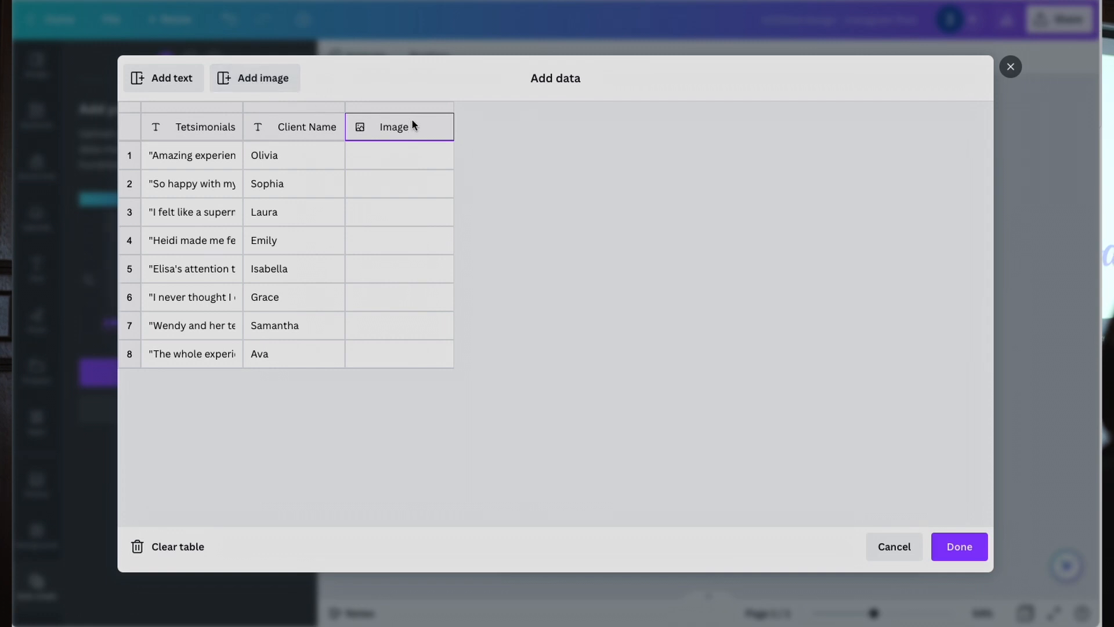
- Assign images to rows 1 to 3: 170610_GLAM_DELPHINE_-036.jpg, 170614_GLAM_NELE_037.jpg and 170610_GLAM_DELPHINE_-021.jpg
left_click(401, 162)
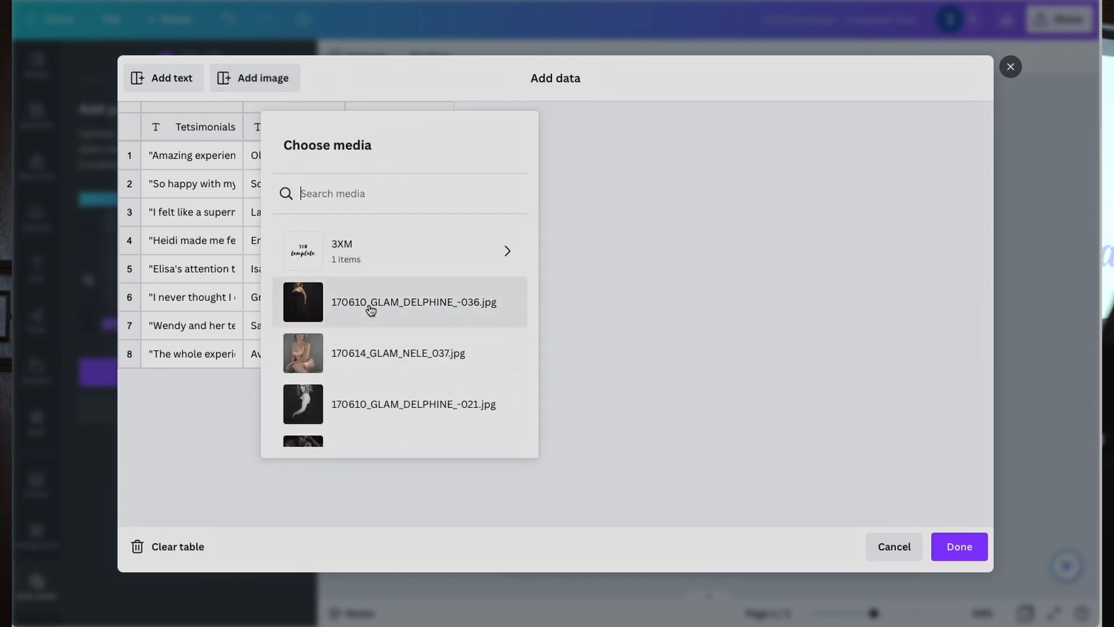
left_click(367, 311)
left_click(382, 184)
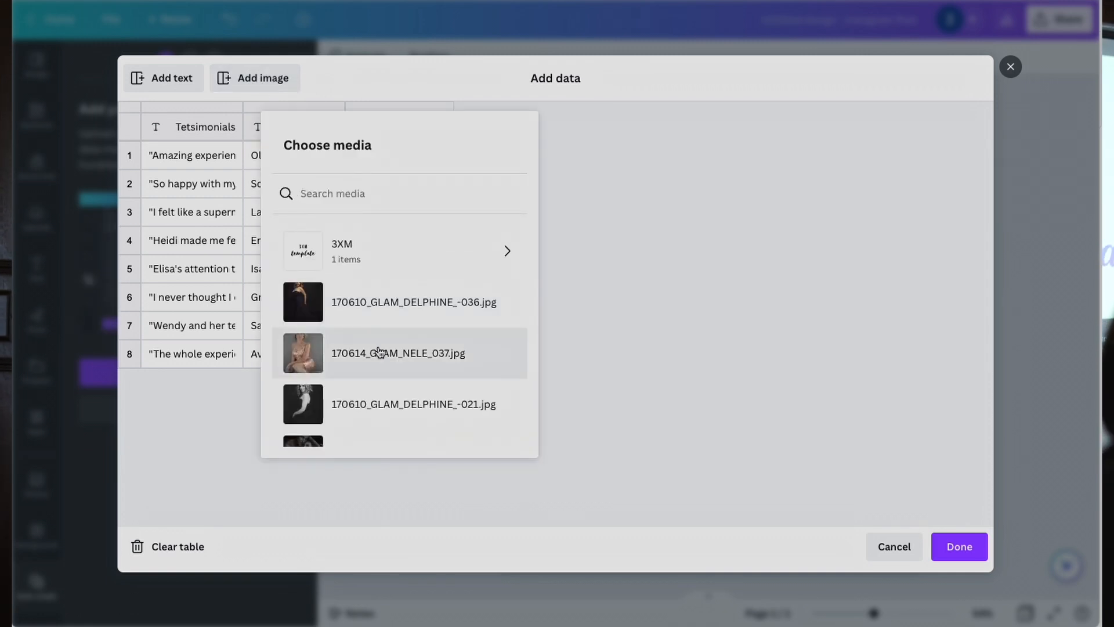
left_click(381, 350)
left_click(375, 216)
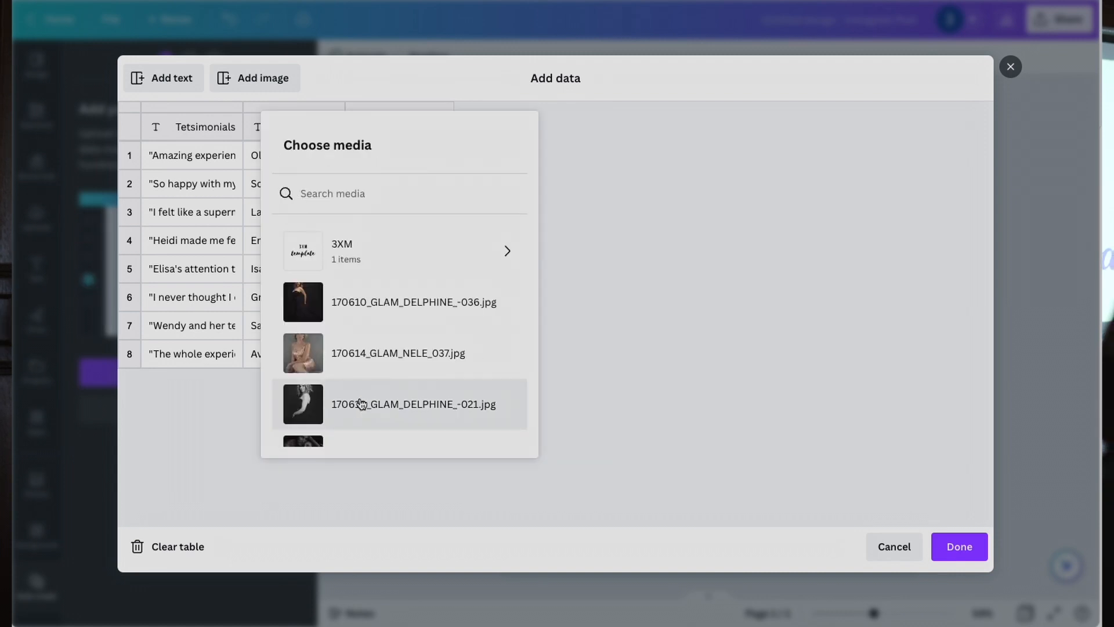
left_click(361, 403)
- Assign images to rows 4 to 6: 170517_GLAM_MIMA_072.jpg, 170509_GLAM_JANNE&ELKE_001.jpg and 170405_GLAM_JILL_052.jpg
left_click(380, 241)
scroll(550, 316, "down", 3)
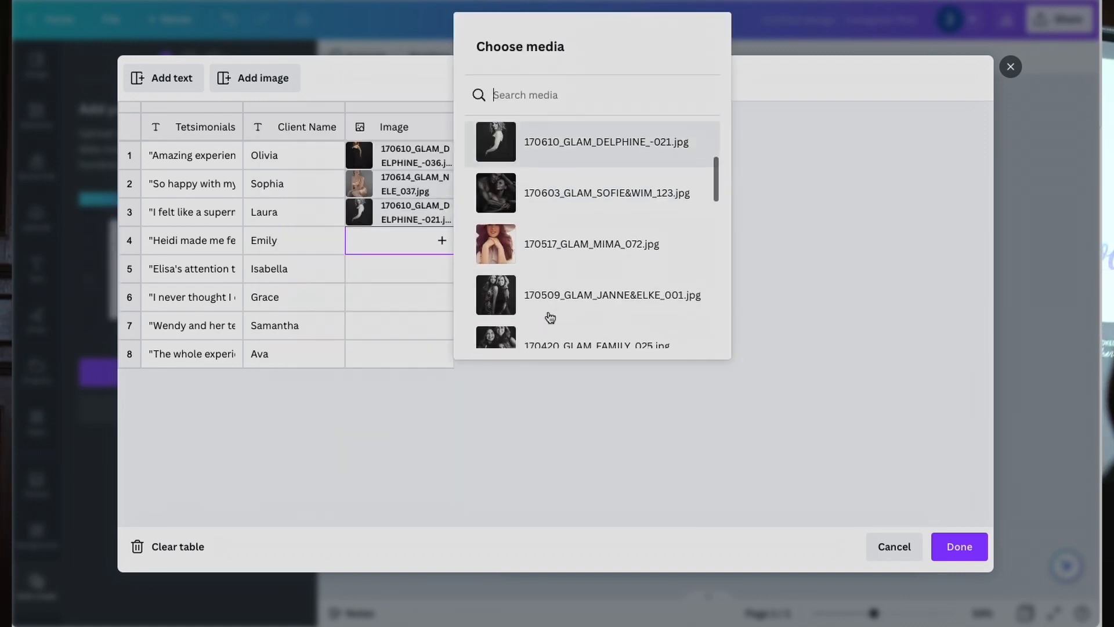
left_click(526, 246)
left_click(369, 272)
scroll(552, 332, "down", 5)
left_click(542, 258)
left_click(356, 299)
scroll(602, 311, "down", 5)
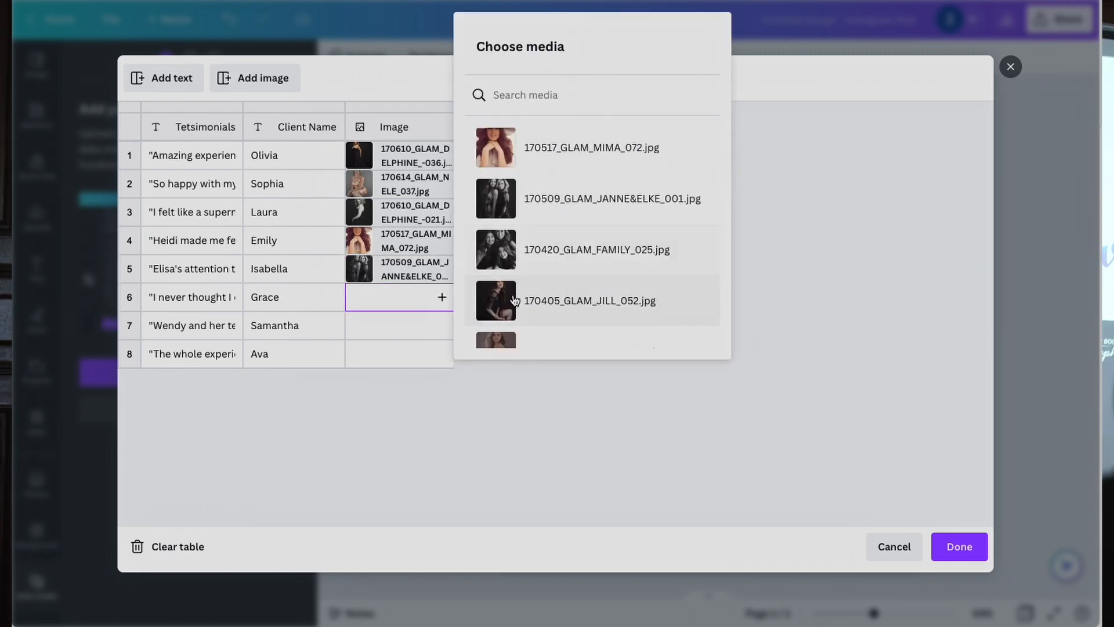
left_click(513, 300)
- Assign 170227_GLAM_JANNE_003.jpg to row 7 and 160924_BARCELONA-2-2.jpg to row 8, and finish the data table
left_click(378, 328)
scroll(585, 293, "down", 5)
scroll(585, 294, "down", 4)
left_click(482, 253)
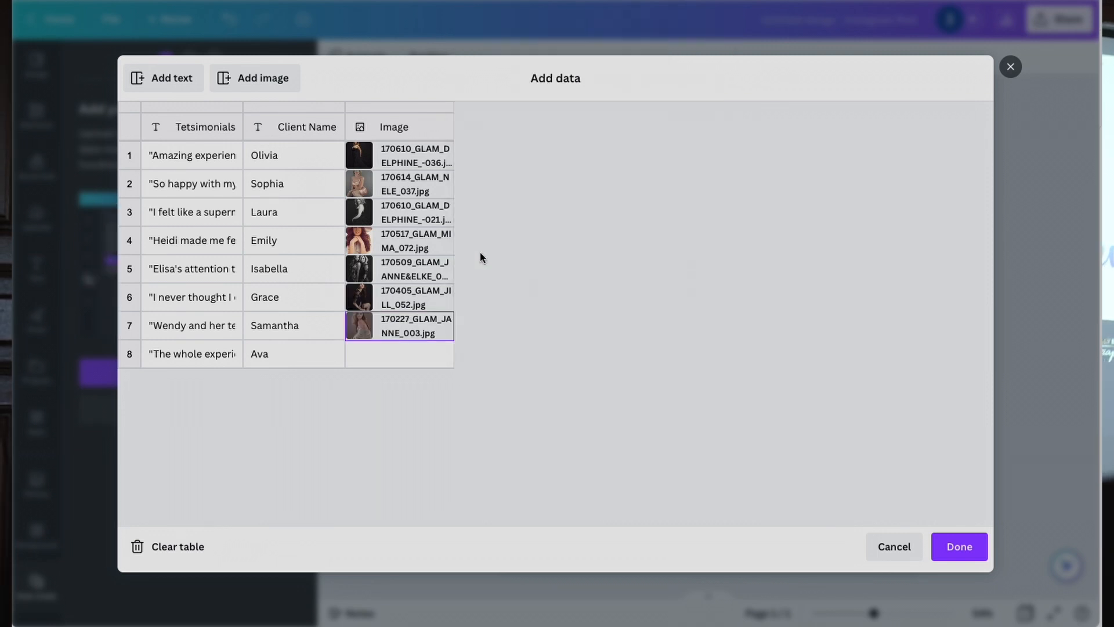
left_click(375, 355)
scroll(522, 302, "down", 6)
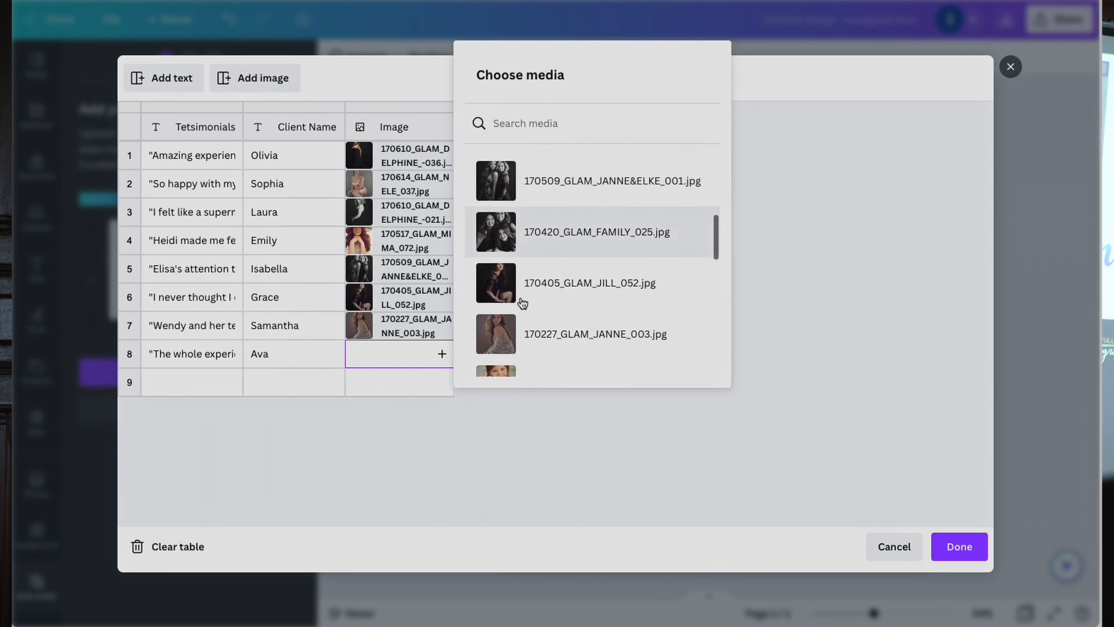
scroll(521, 301, "down", 2)
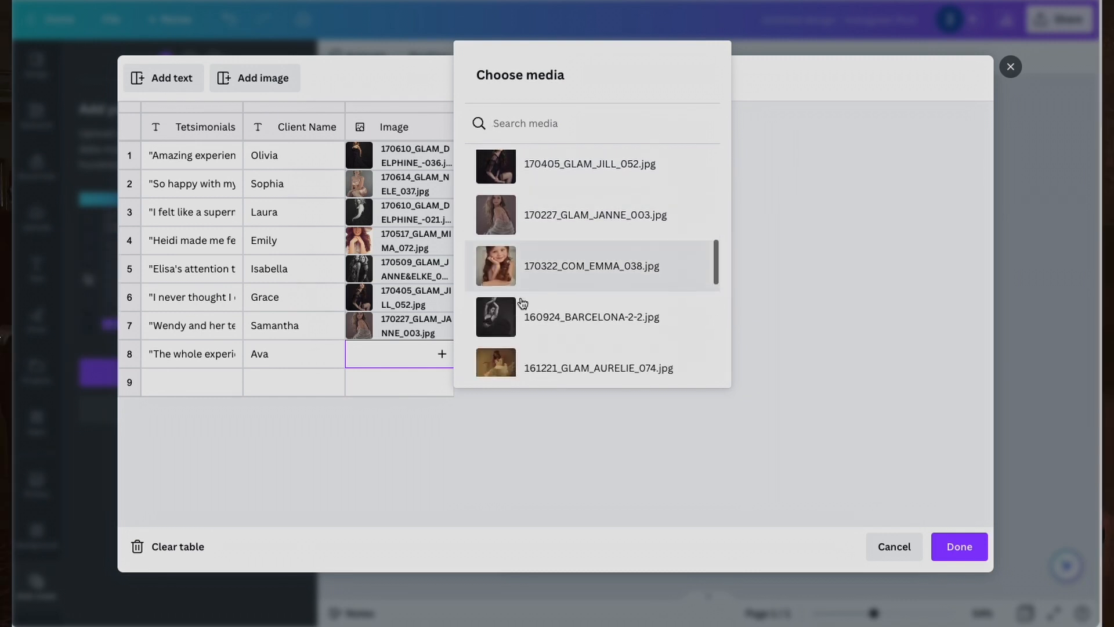
left_click(511, 312)
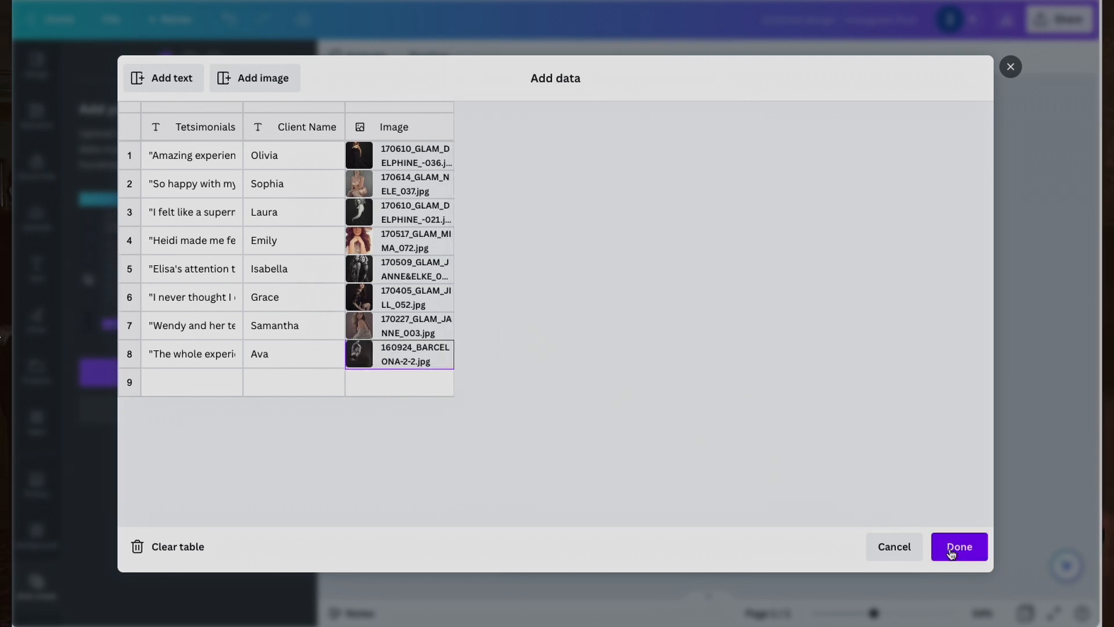
left_click(959, 546)
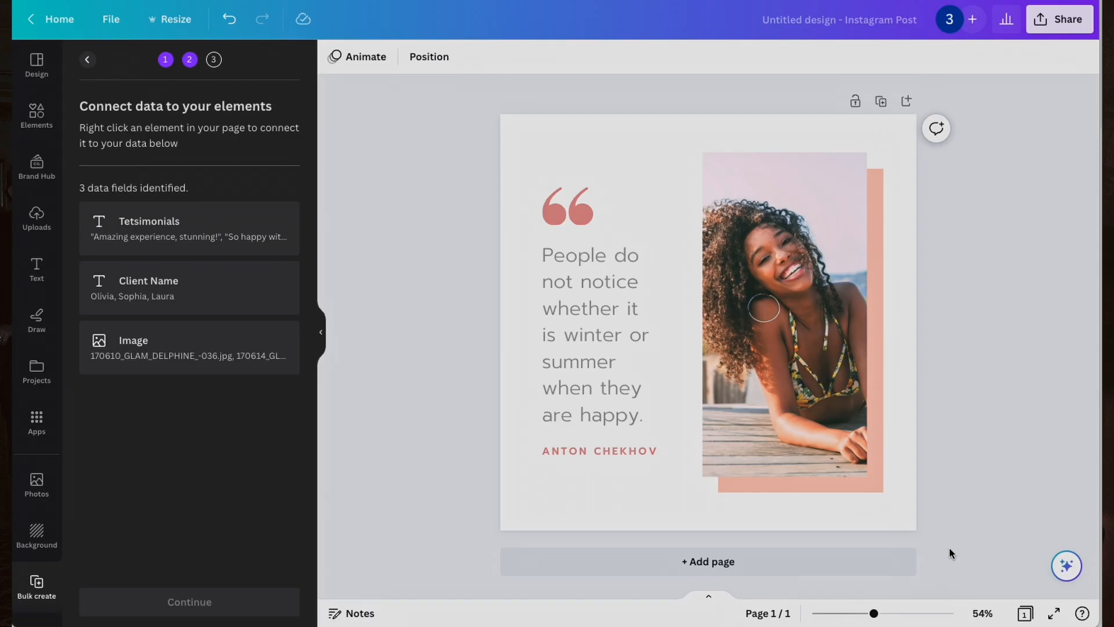
- Connect the quote text on the page to the Tetsimonials data field
left_click(586, 375)
left_click(603, 210)
left_click(526, 337)
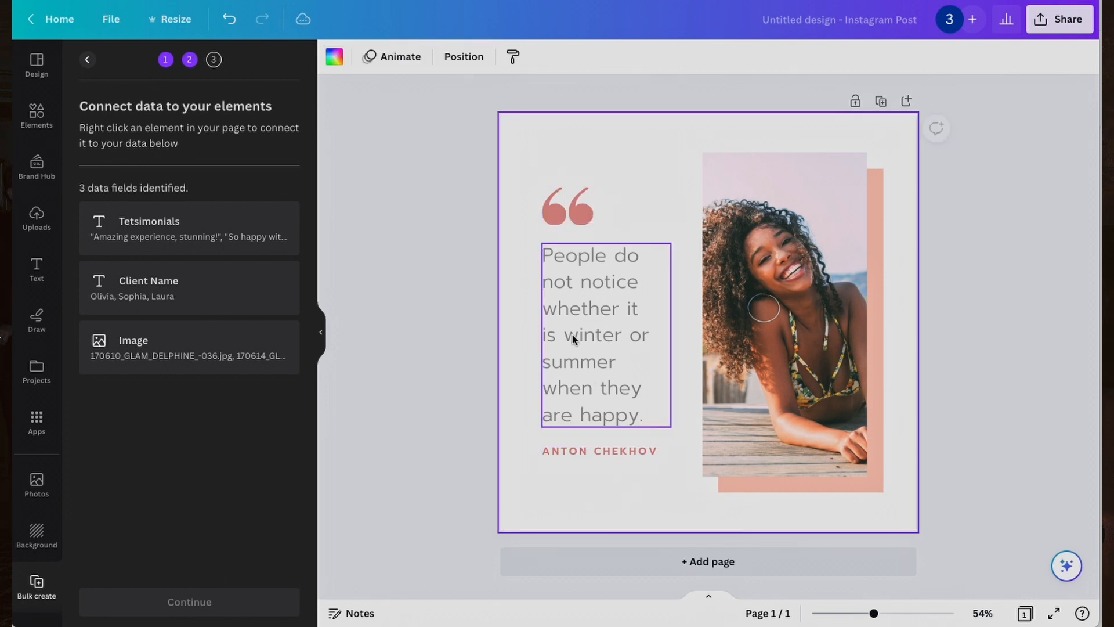
left_click(572, 334)
right_click(599, 337)
mouse_move(667, 507)
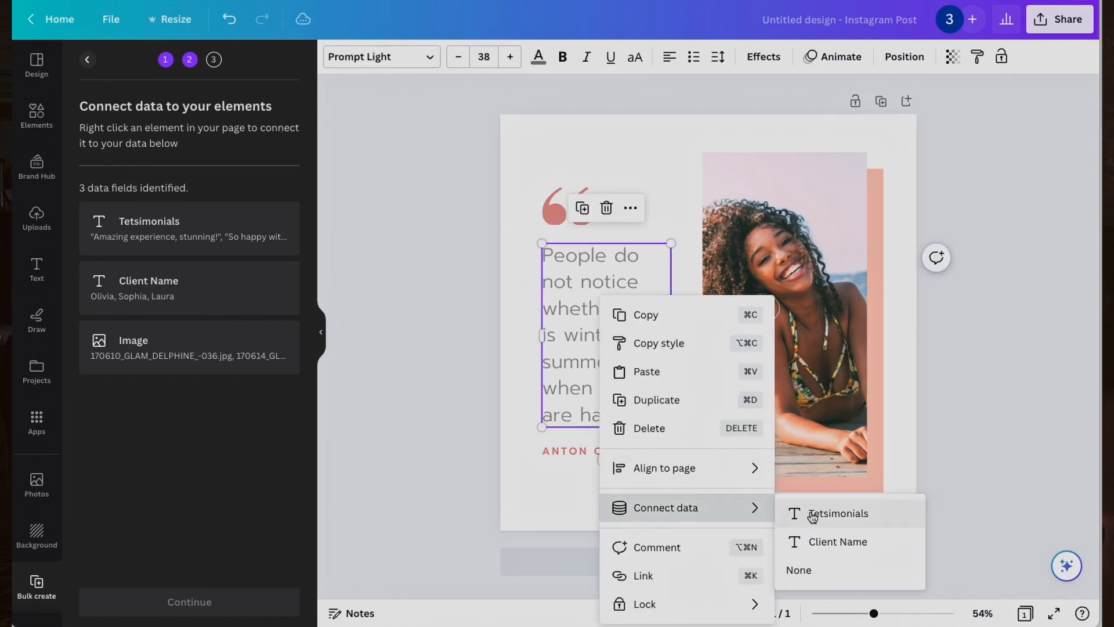
left_click(823, 515)
- Connect the author name below the quote to the Client Name data field
left_click(613, 456)
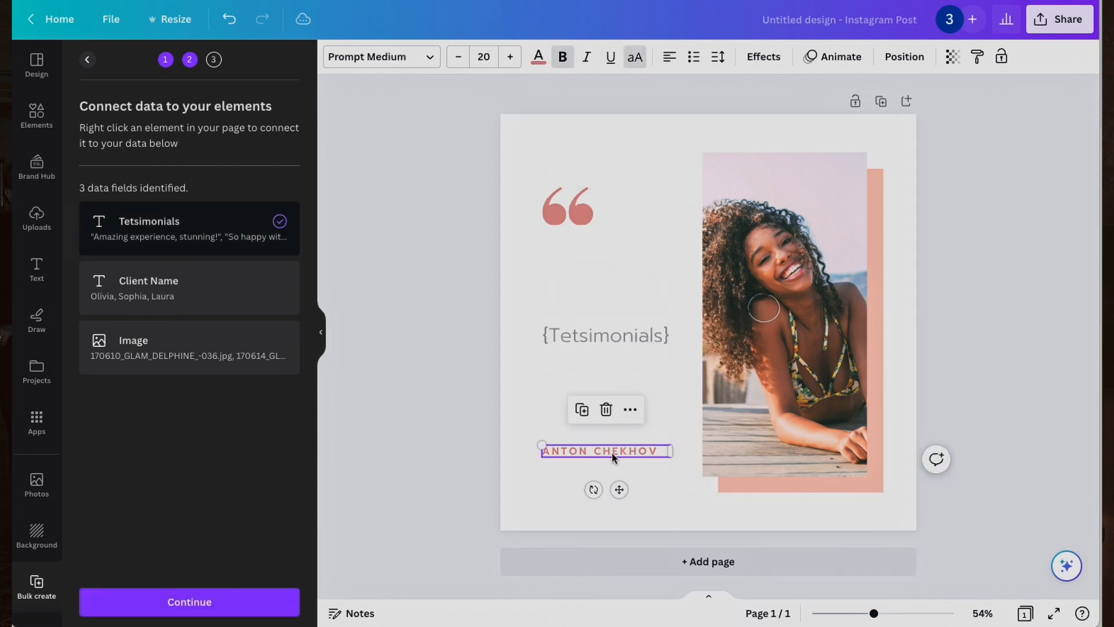
right_click(612, 453)
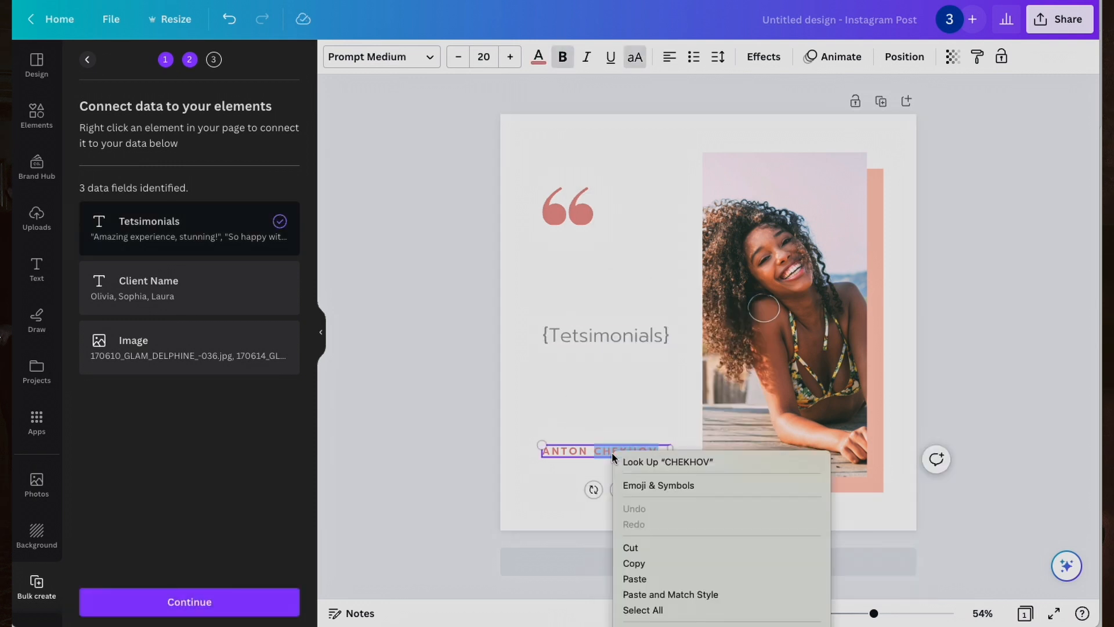
left_click(982, 505)
left_click(561, 420)
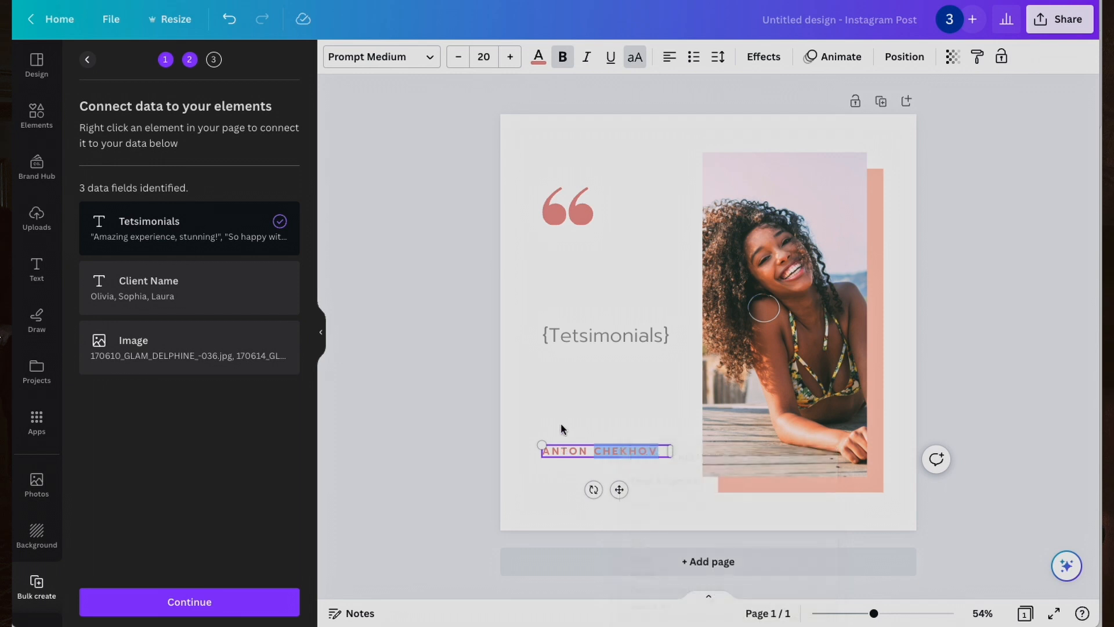
left_click(510, 455)
left_click(562, 451)
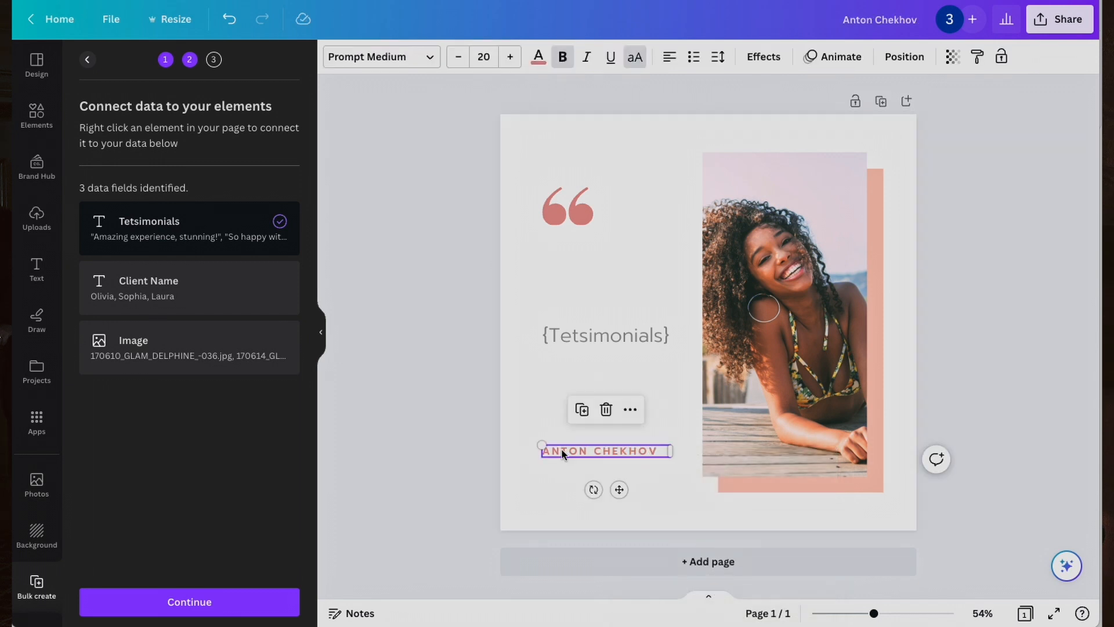
right_click(563, 451)
mouse_move(638, 519)
left_click(813, 545)
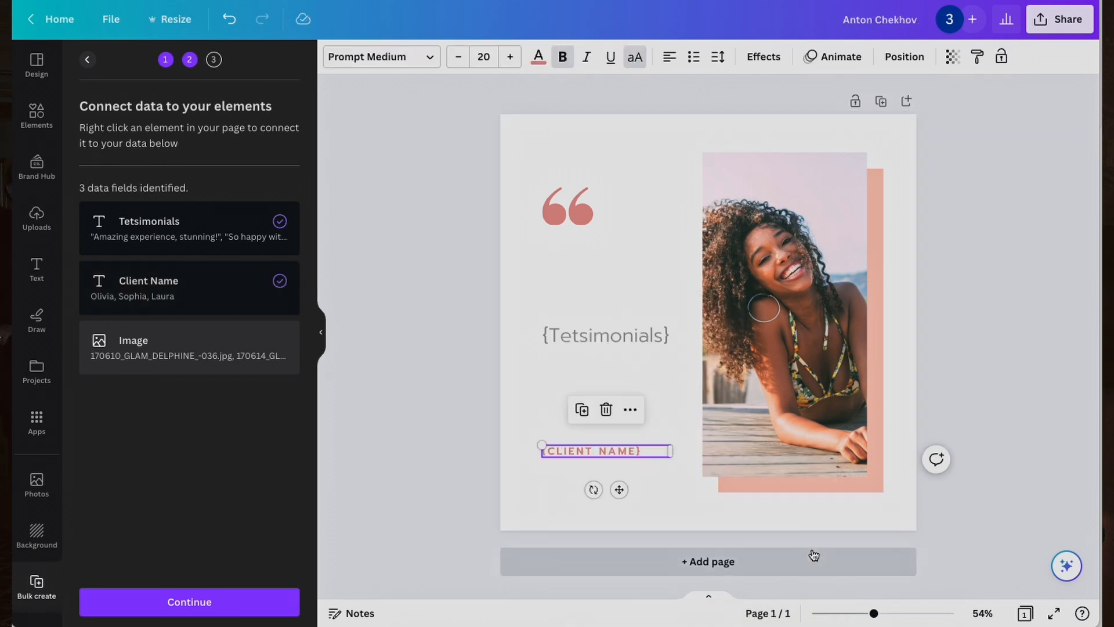
left_click(796, 404)
right_click(796, 404)
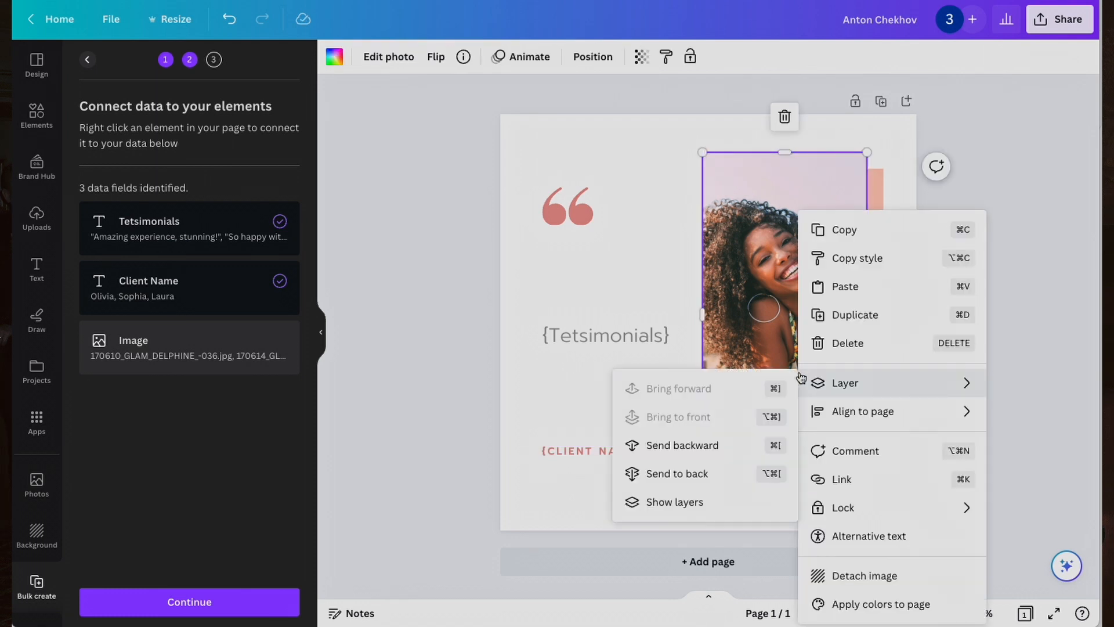
left_click(1023, 410)
- Delete the woman's photo together with the frame that holds it, keeping the peach rectangle
left_click(825, 357)
key("BackSpace")
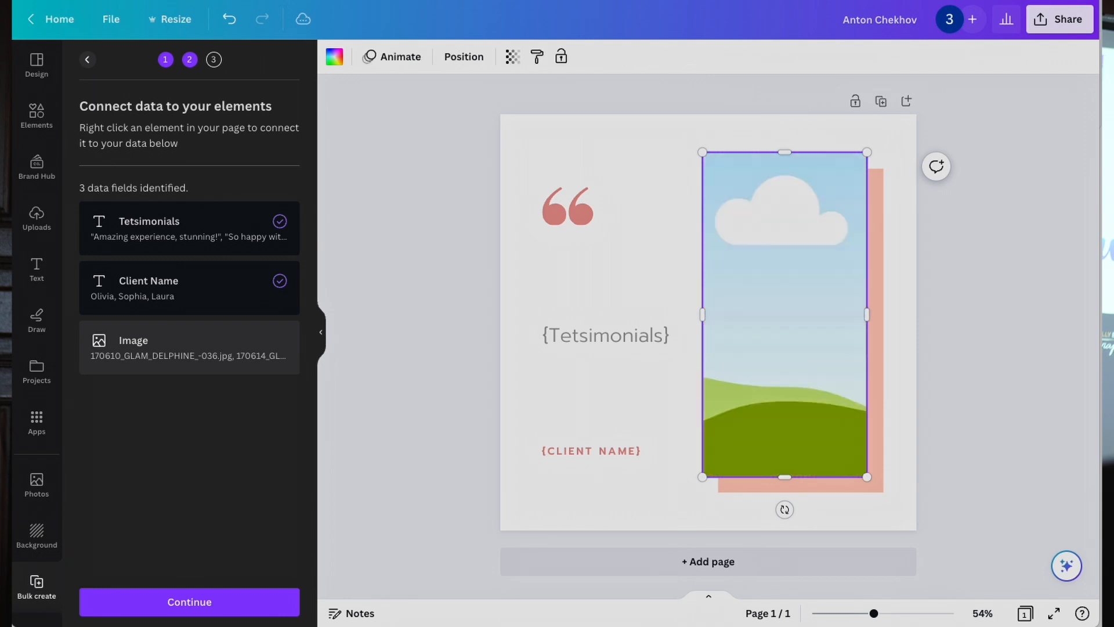
key("BackSpace")
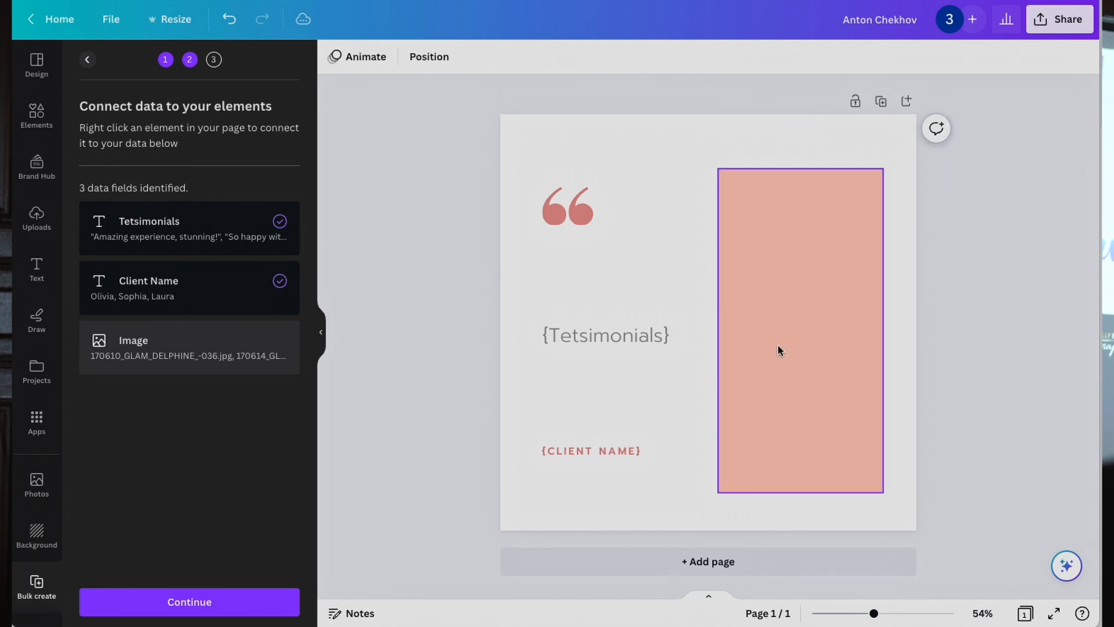
- Add the recently used tall rectangular frame and enlarge it over the peach rectangle to fill the deleted photo's place
left_click(35, 129)
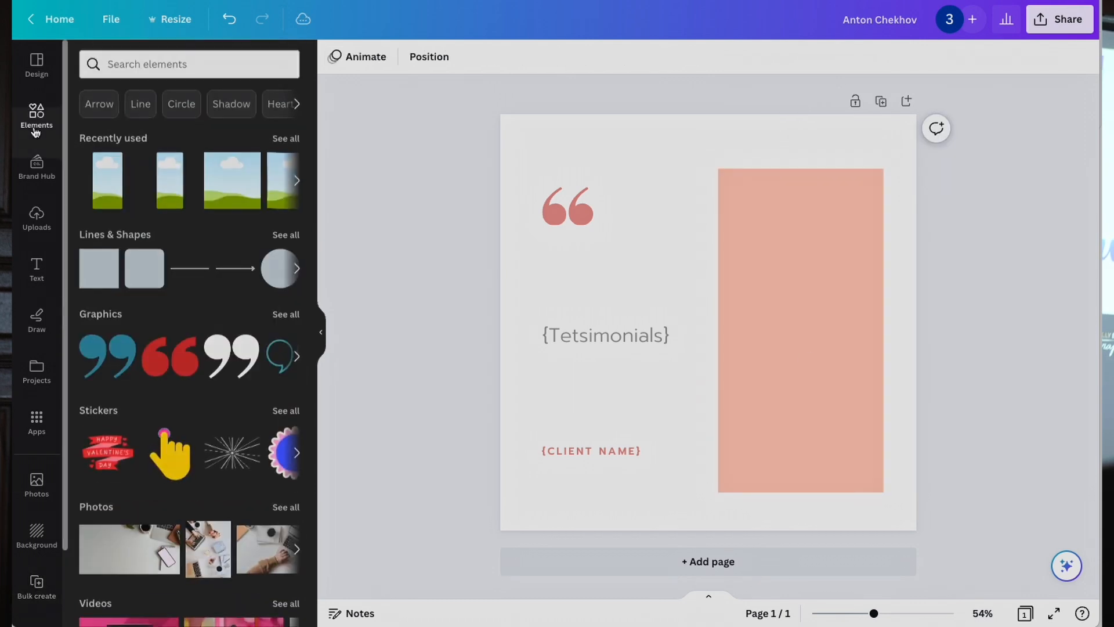
left_click(105, 179)
left_click_drag(712, 274, 749, 216)
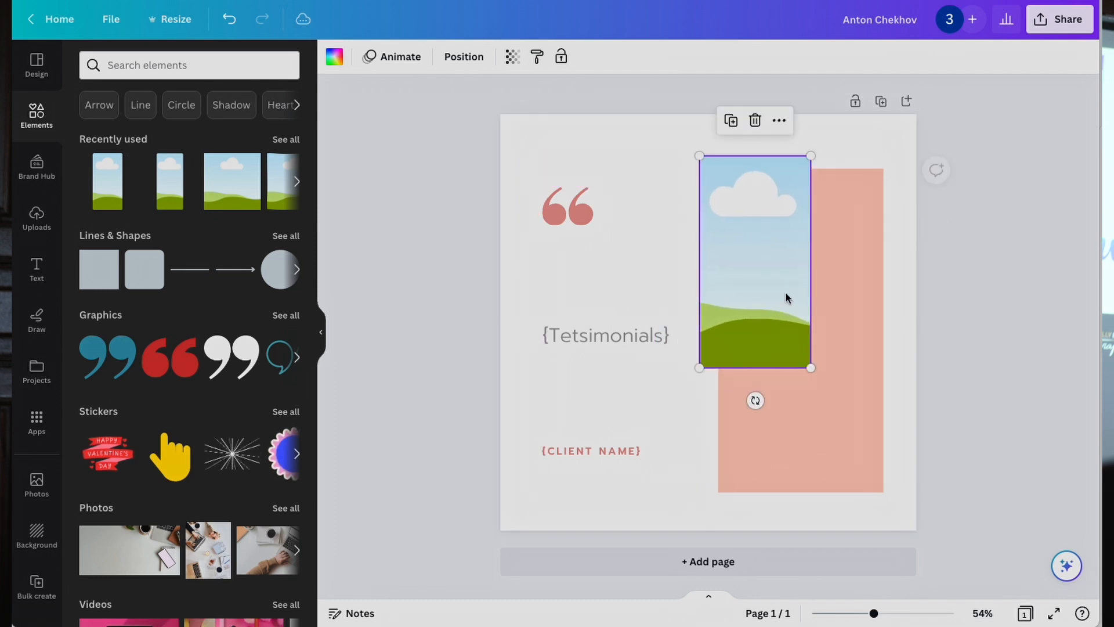
left_click_drag(811, 365, 868, 481)
- Connect the tall picture frame over the peach rectangle to the Image data field
right_click(812, 421)
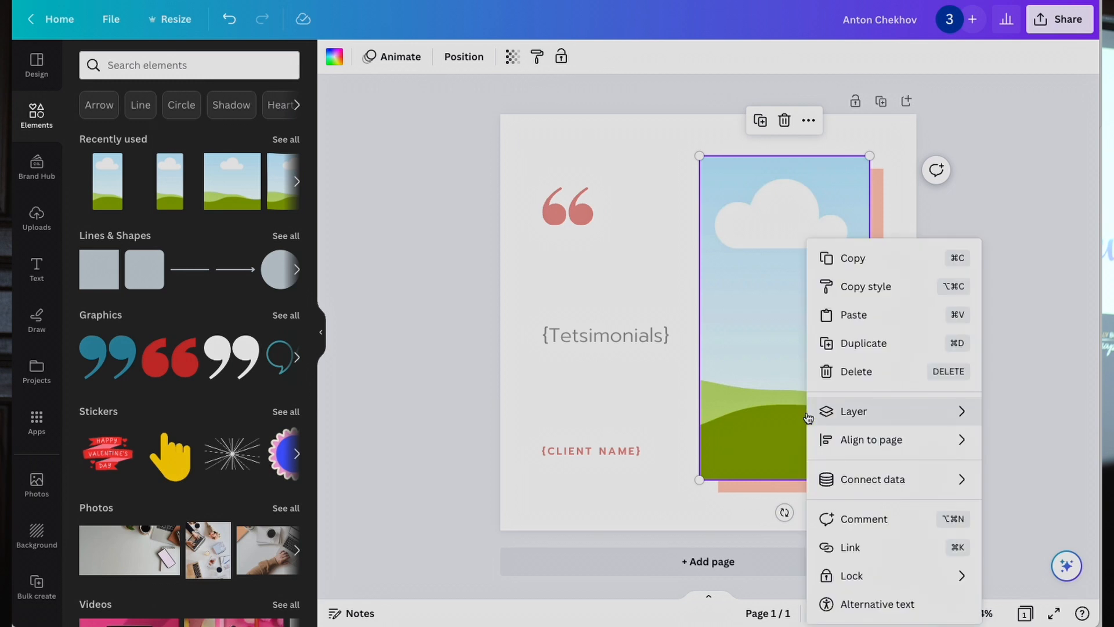
mouse_move(857, 491)
left_click(768, 490)
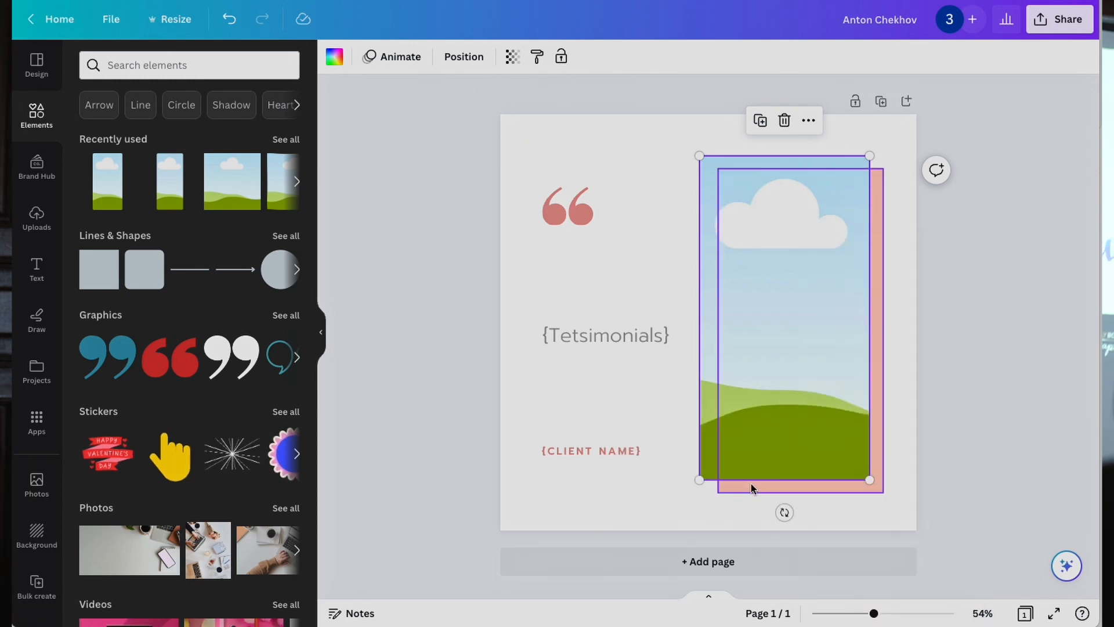
left_click(437, 451)
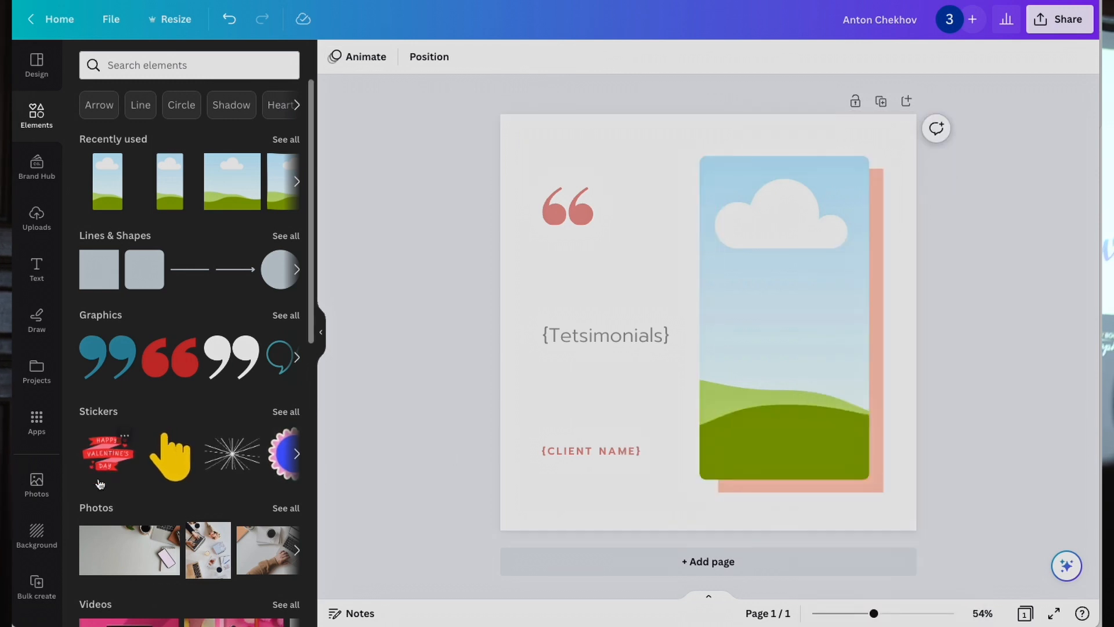
- Continue the bulk creation with all data rows selected and generate the 8 testimonial pages
left_click(37, 583)
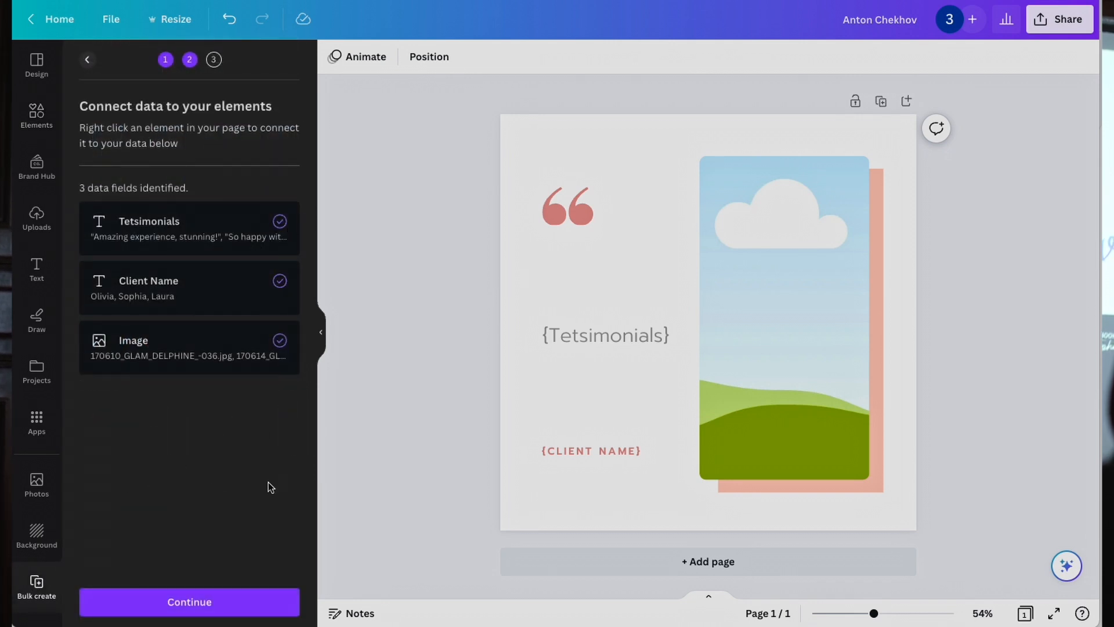
left_click(224, 607)
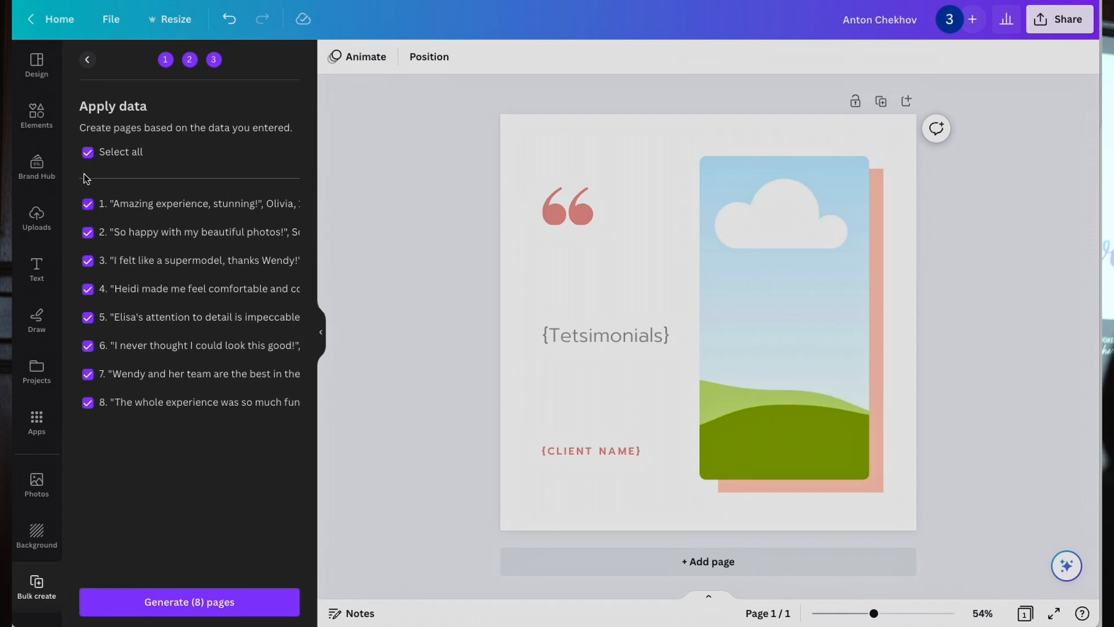
left_click(233, 602)
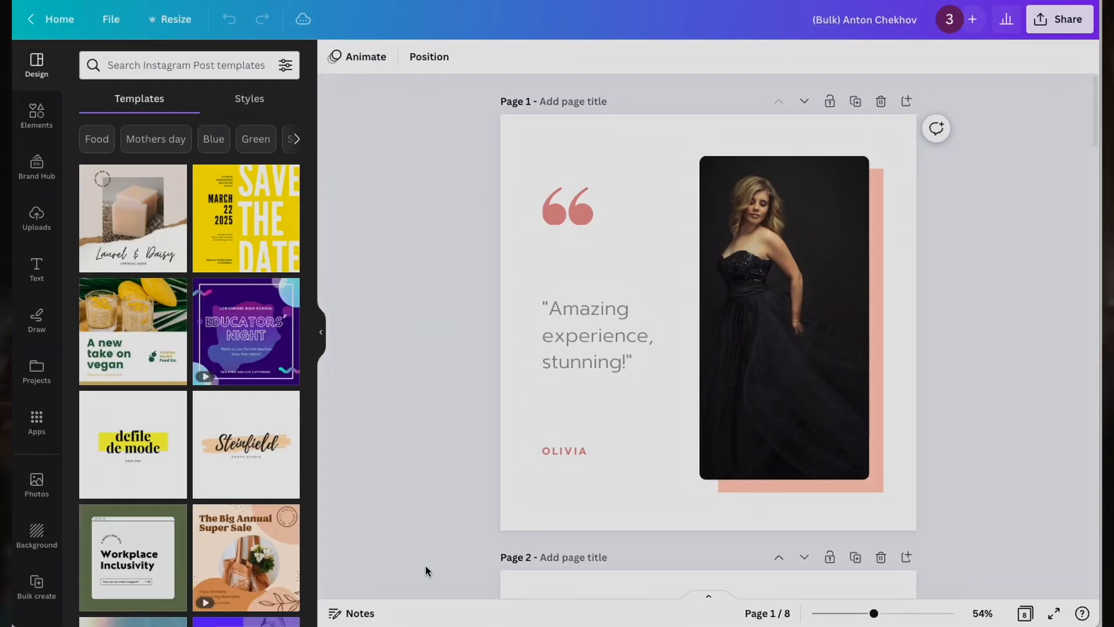
- On page 8, shift the photo rightward within its frame to centre the woman and set the client name's font size to 28
scroll(861, 461, "down", 10)
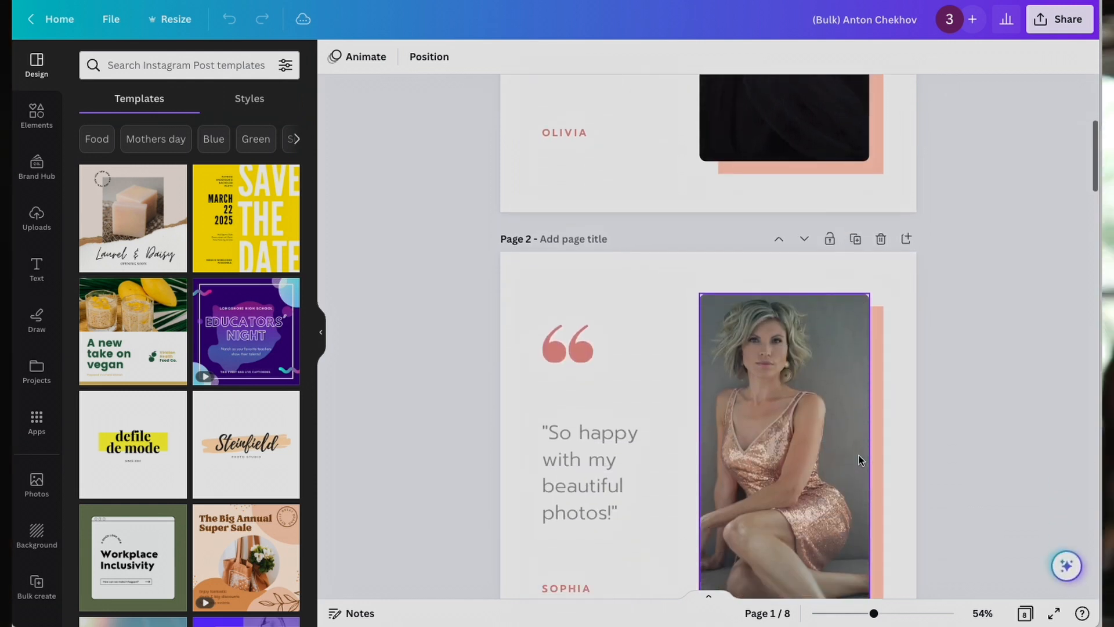
scroll(859, 460, "down", 12)
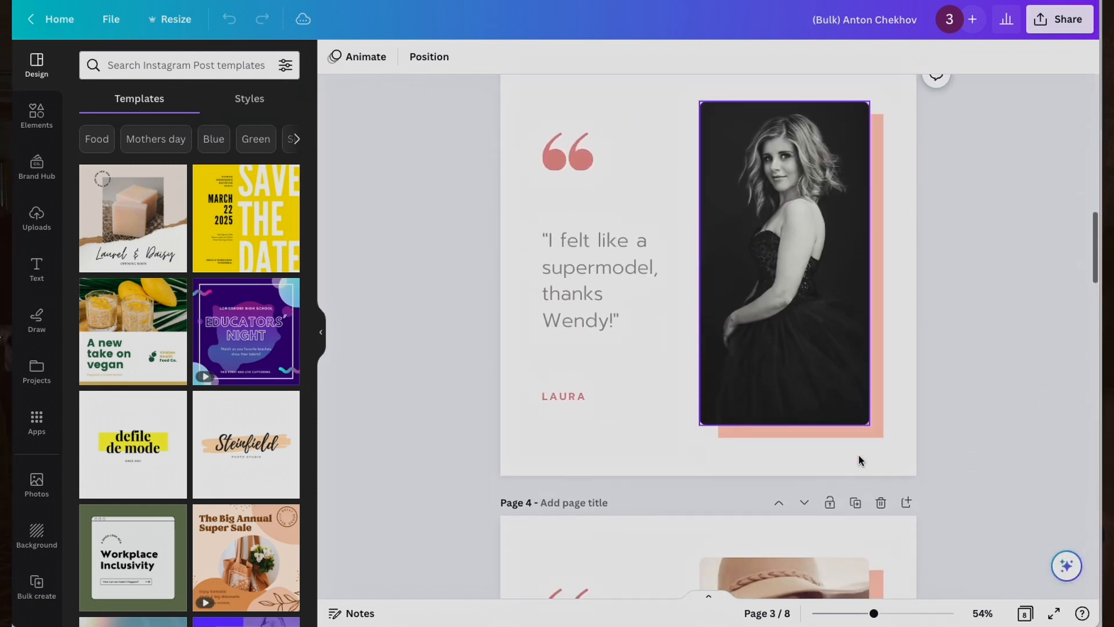
scroll(859, 459, "down", 15)
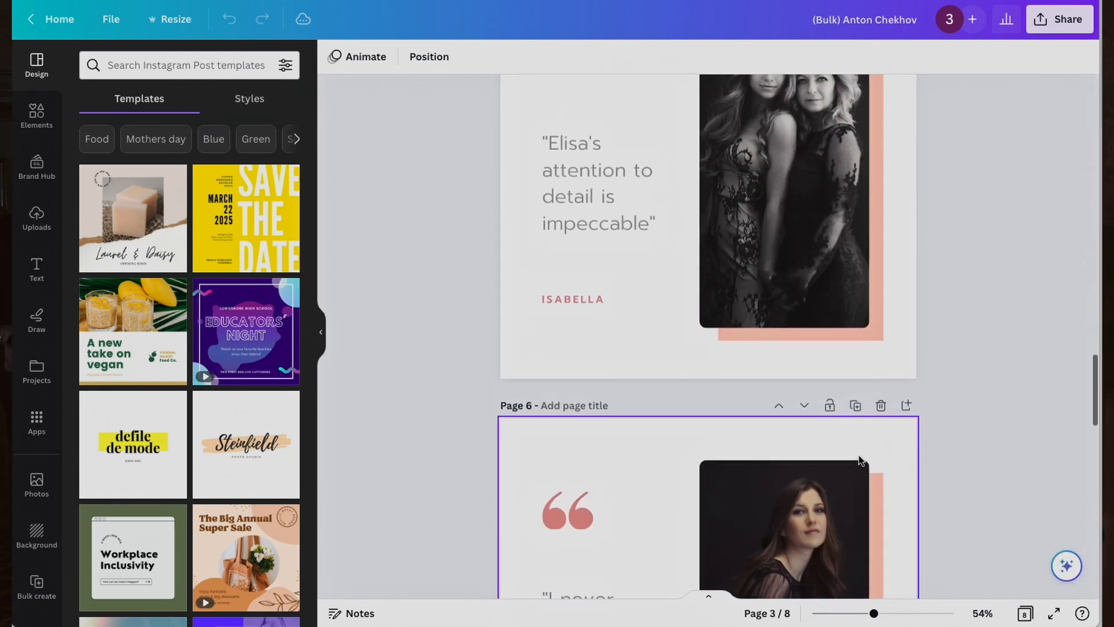
scroll(858, 460, "down", 15)
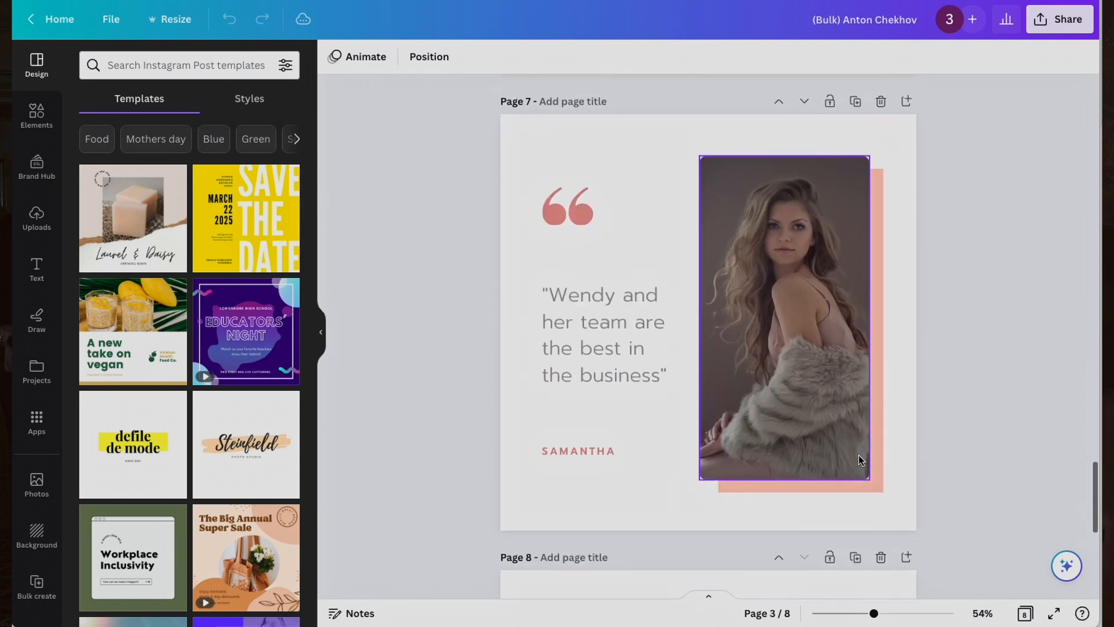
scroll(859, 461, "down", 4)
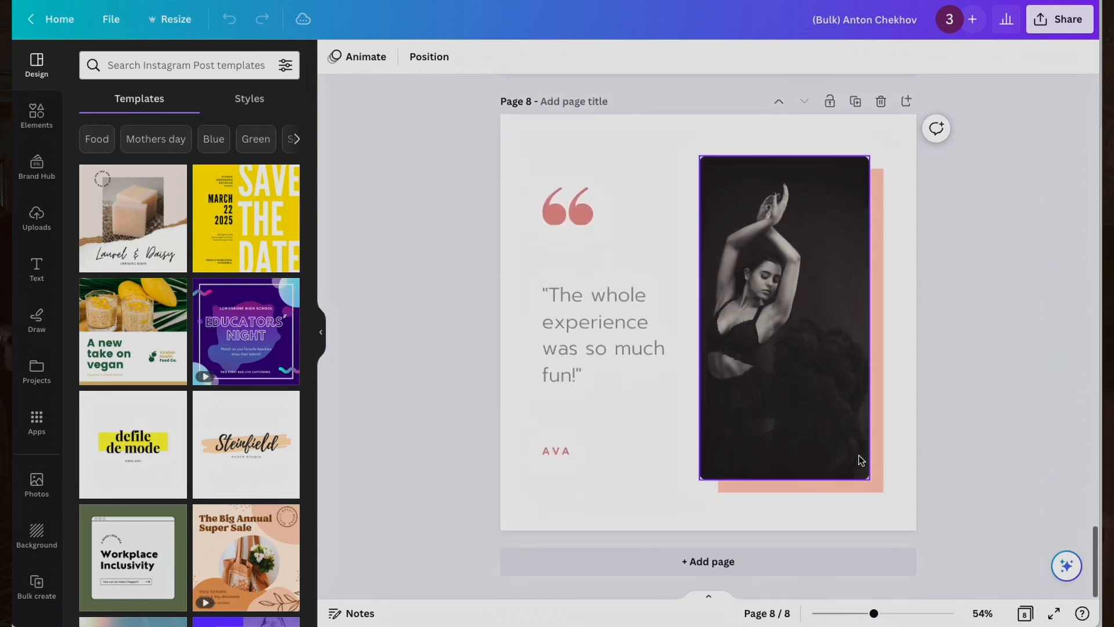
left_click(774, 429)
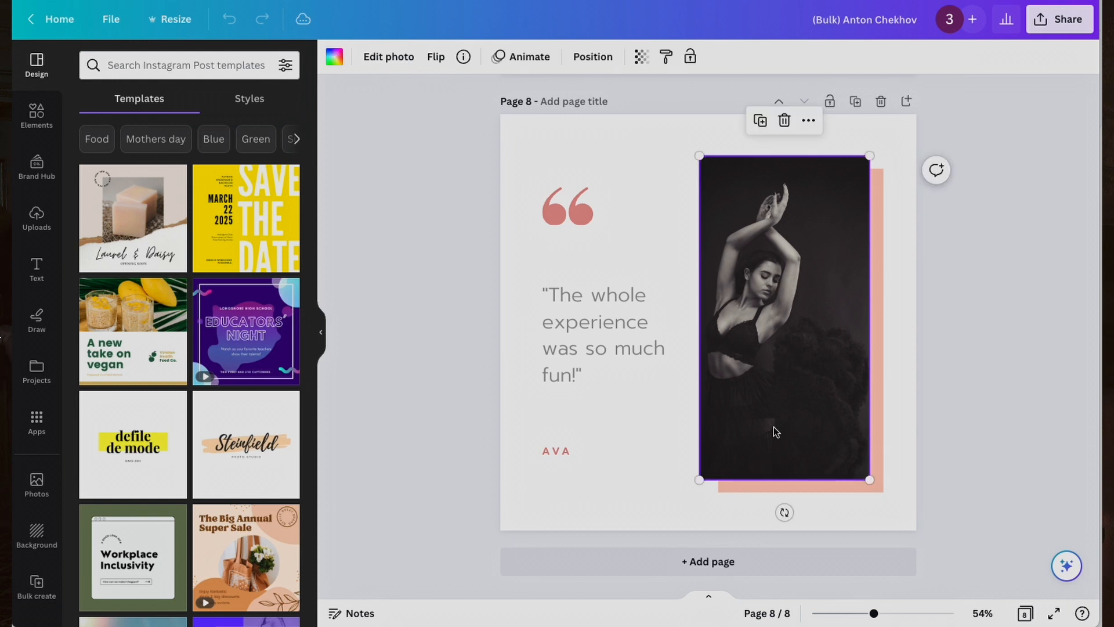
double_click(774, 429)
left_click_drag(774, 429, 784, 425)
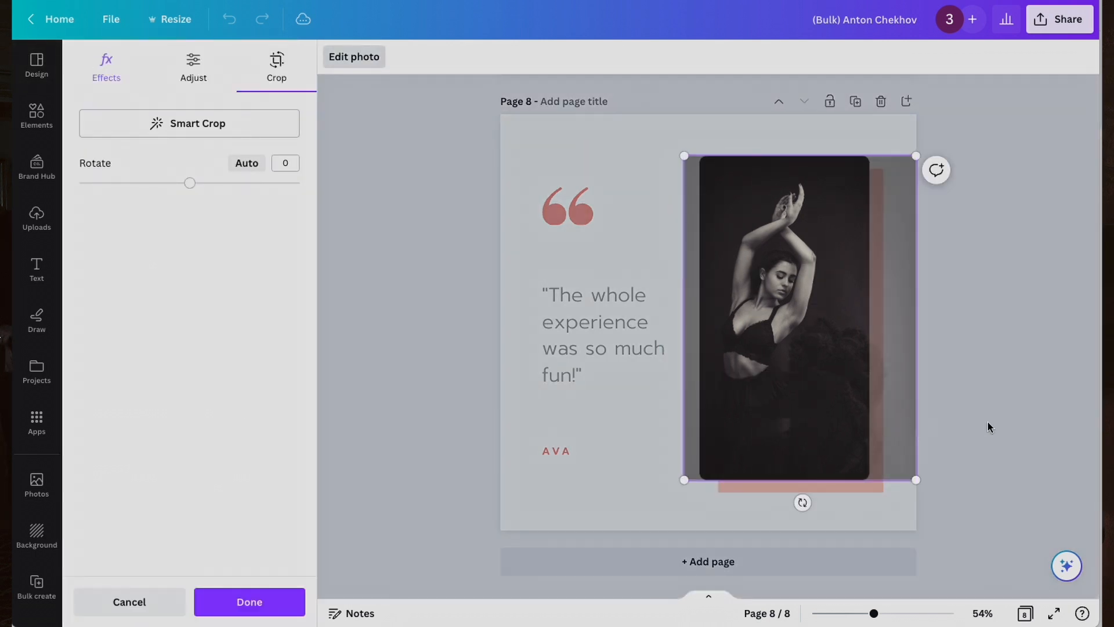
left_click(987, 427)
left_click(567, 451)
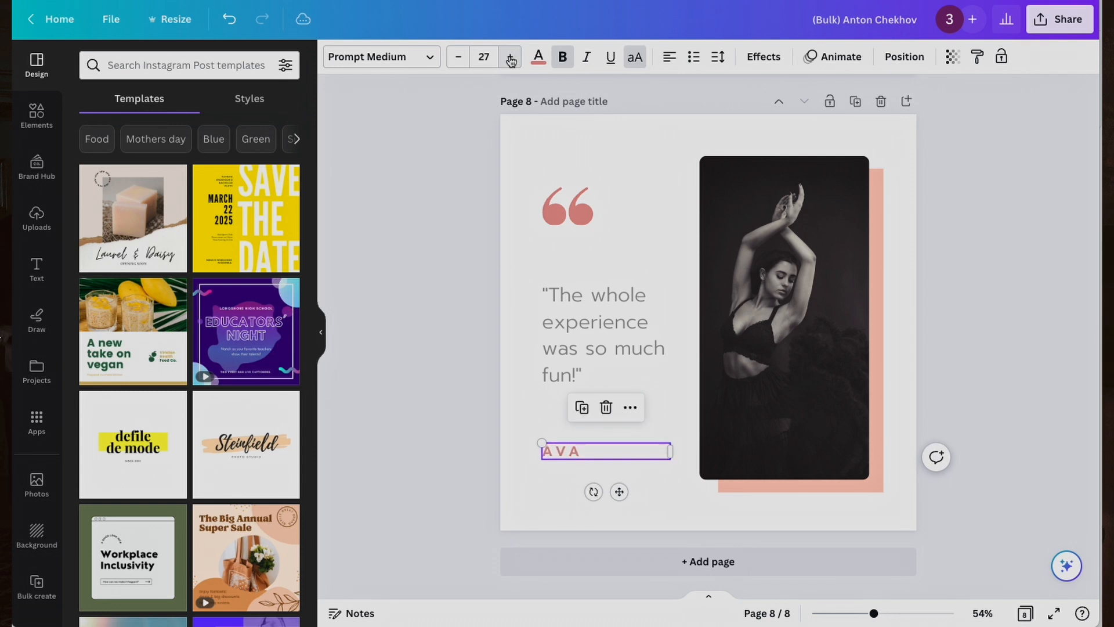
- Shift the photo of the woman in the hat on page 4 slightly rightward within its frame
scroll(580, 224, "up", 15)
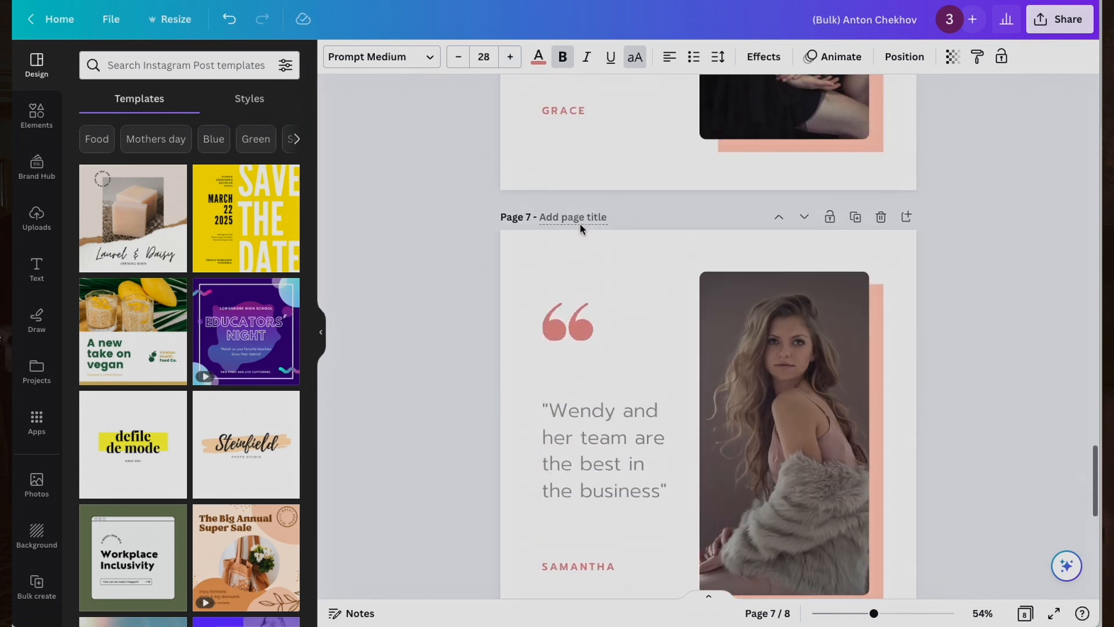
scroll(580, 224, "up", 20)
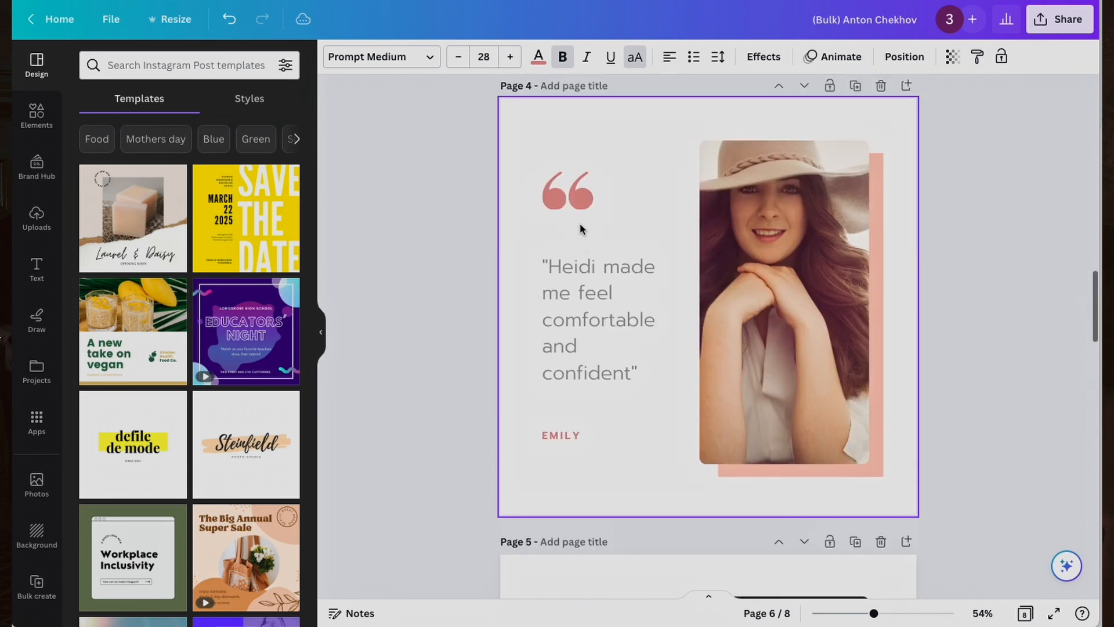
left_click(805, 441)
double_click(804, 441)
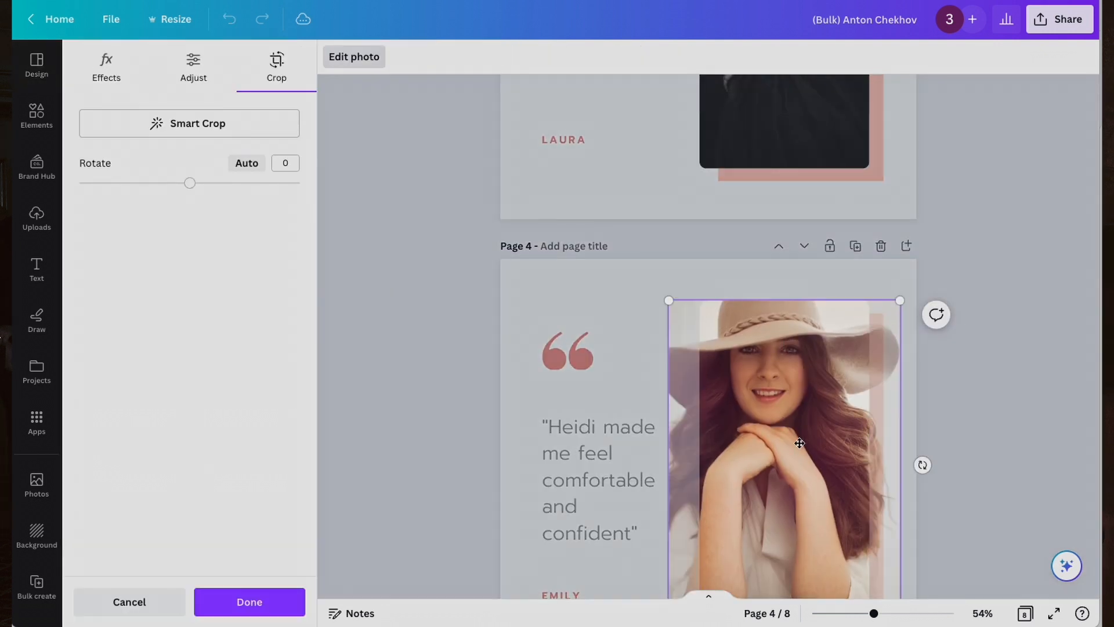
left_click_drag(800, 443, 818, 442)
left_click(998, 461)
- Shift the photo on page 1 rightward within its frame so the woman in the black gown is better centred
scroll(778, 369, "up", 6)
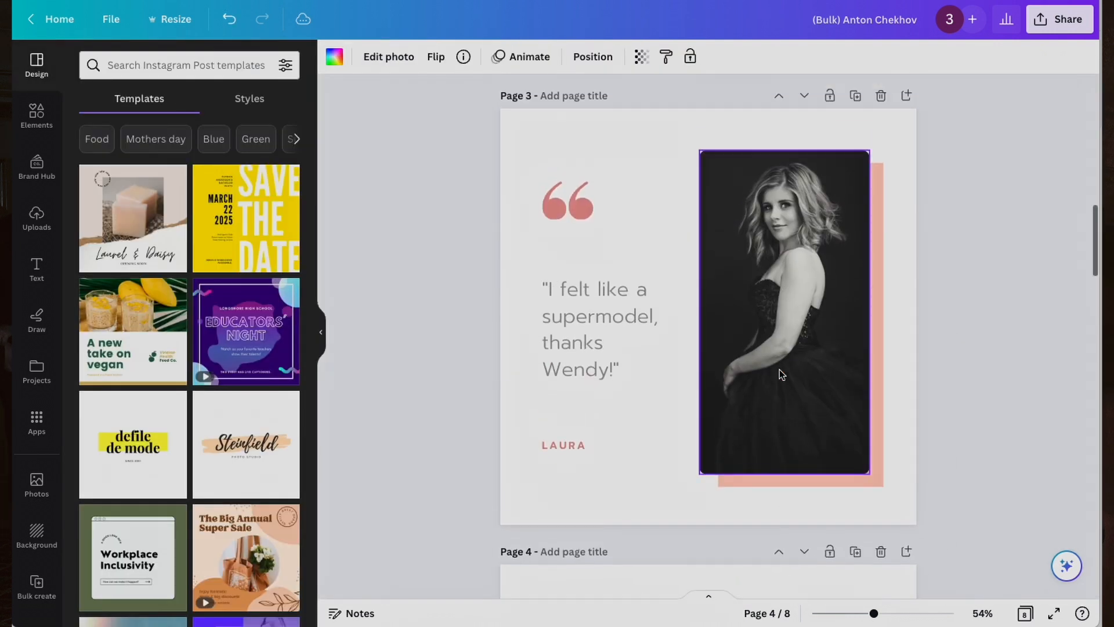
scroll(778, 369, "up", 12)
left_click(779, 369)
double_click(778, 370)
left_click_drag(778, 369, 803, 368)
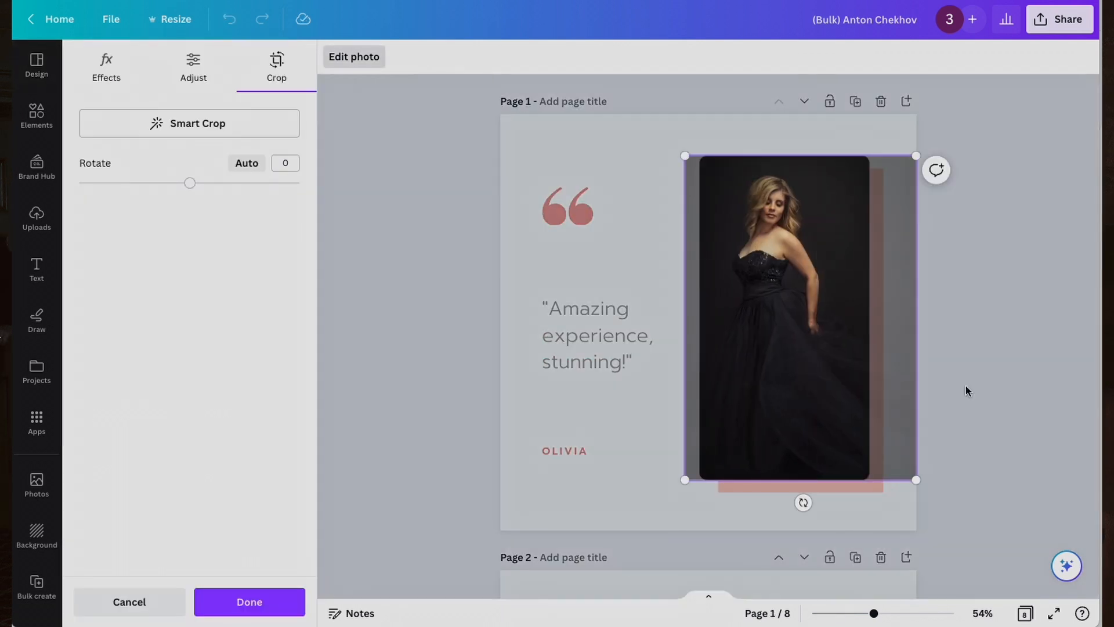
left_click(1020, 395)
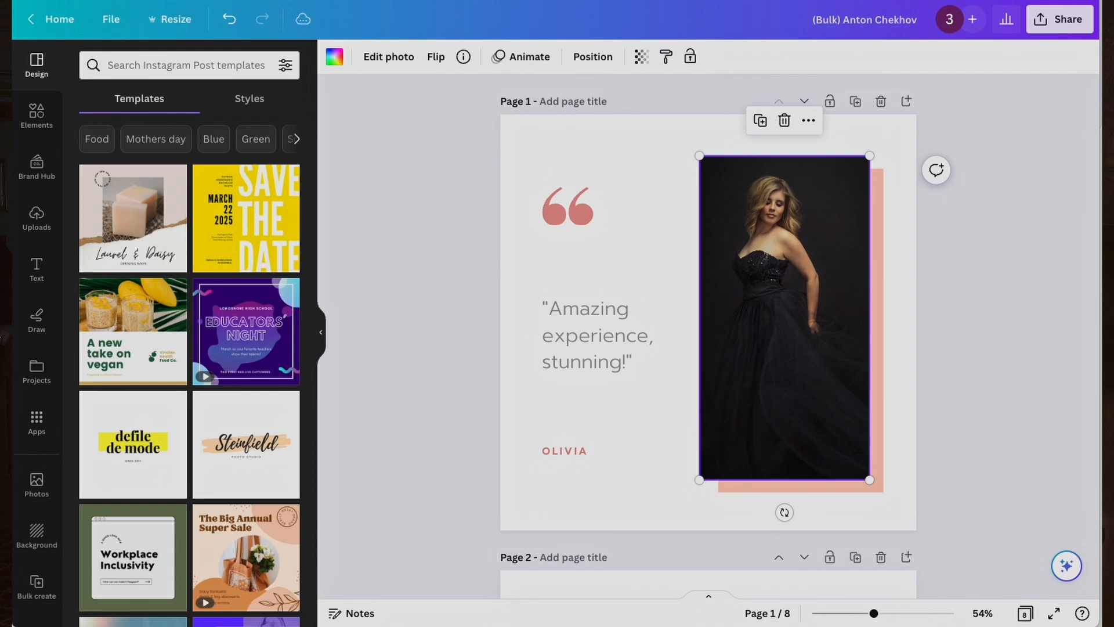